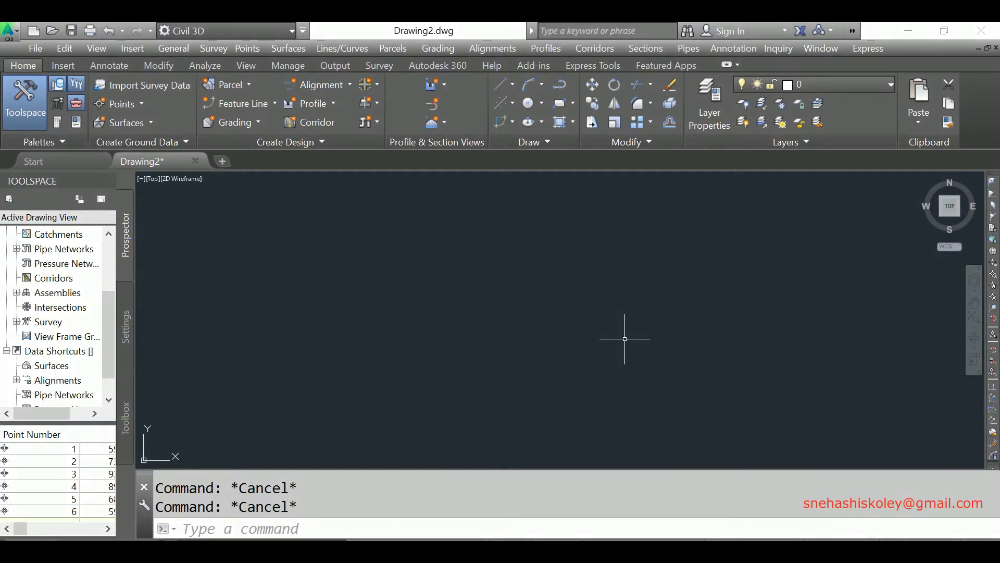
# Step: Cancel any pending command and review point numbers A1:A6 in the survey point spreadsheet
pyautogui.press('Escape')
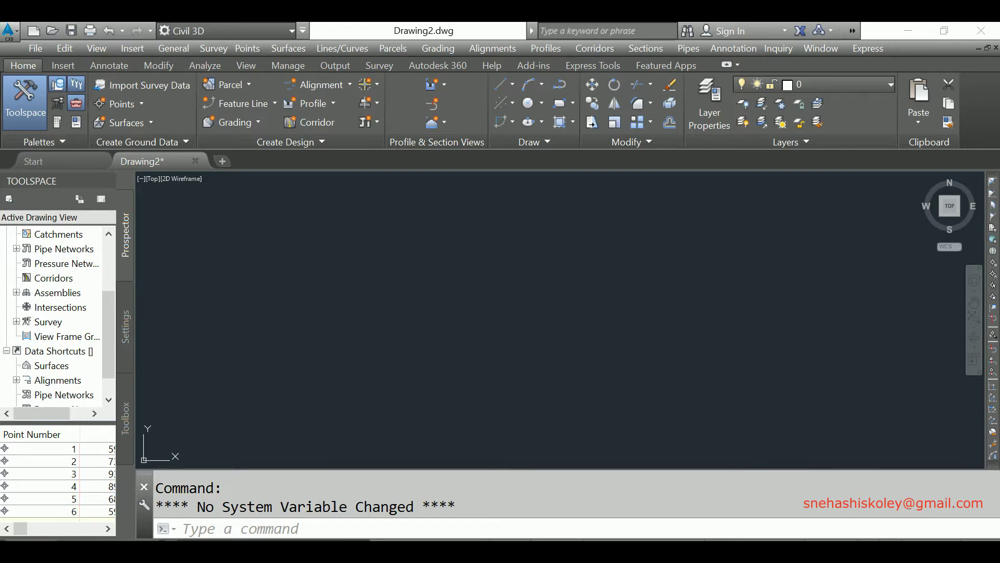
pyautogui.click(438, 94)
pyautogui.moveTo(431, 99); pyautogui.dragTo(412, 98)
pyautogui.click(518, 327)
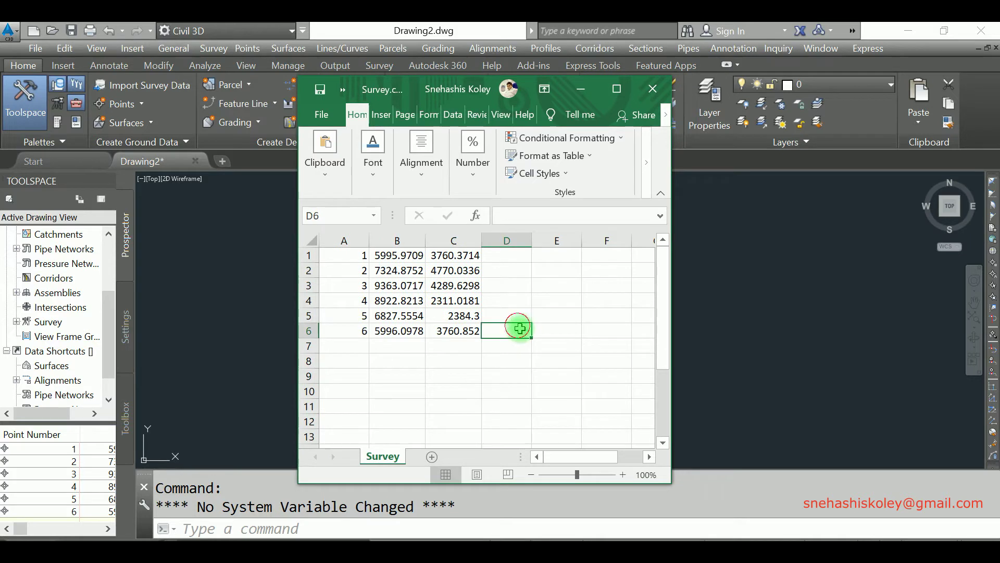
pyautogui.click(537, 382)
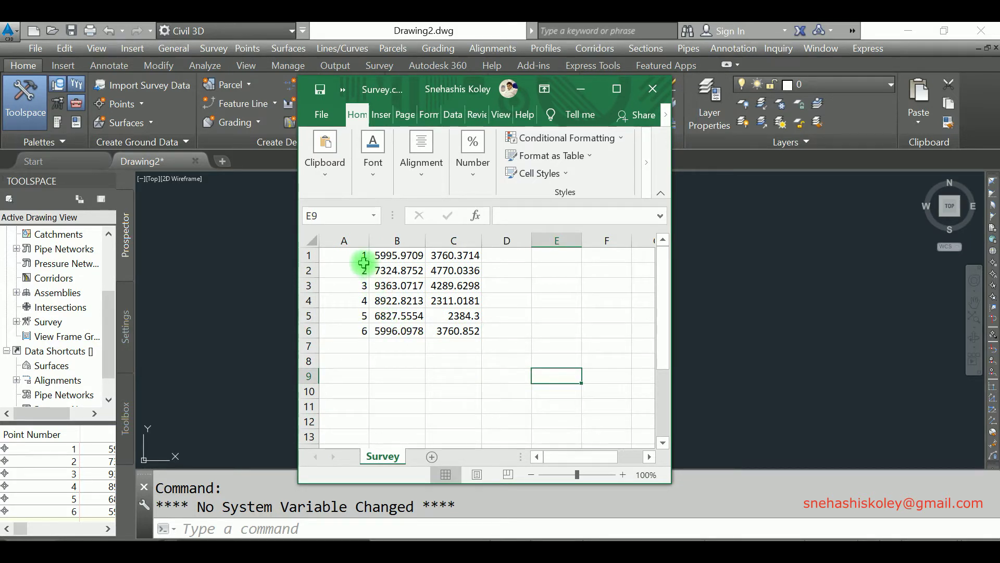
pyautogui.moveTo(349, 255); pyautogui.dragTo(346, 337)
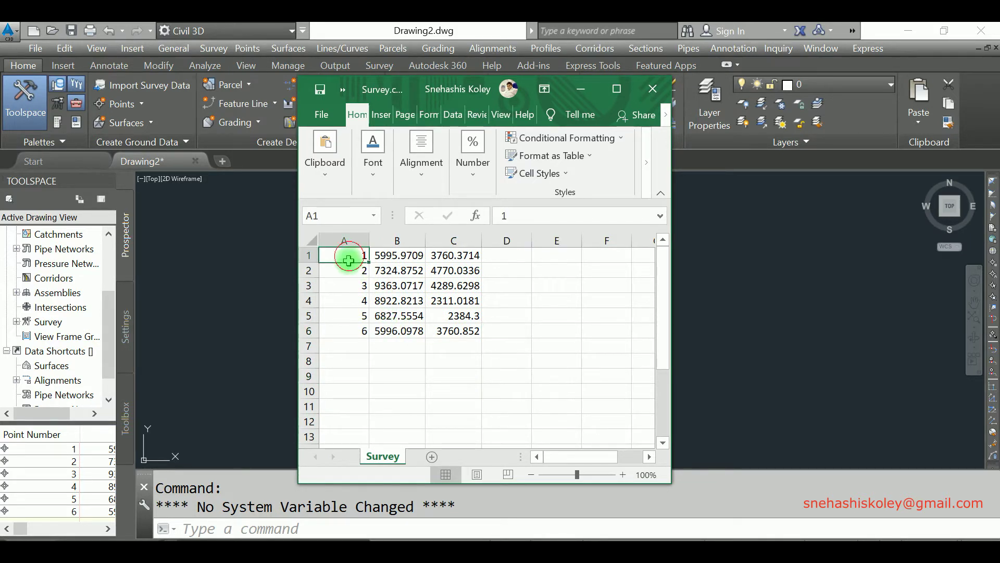
pyautogui.click(387, 374)
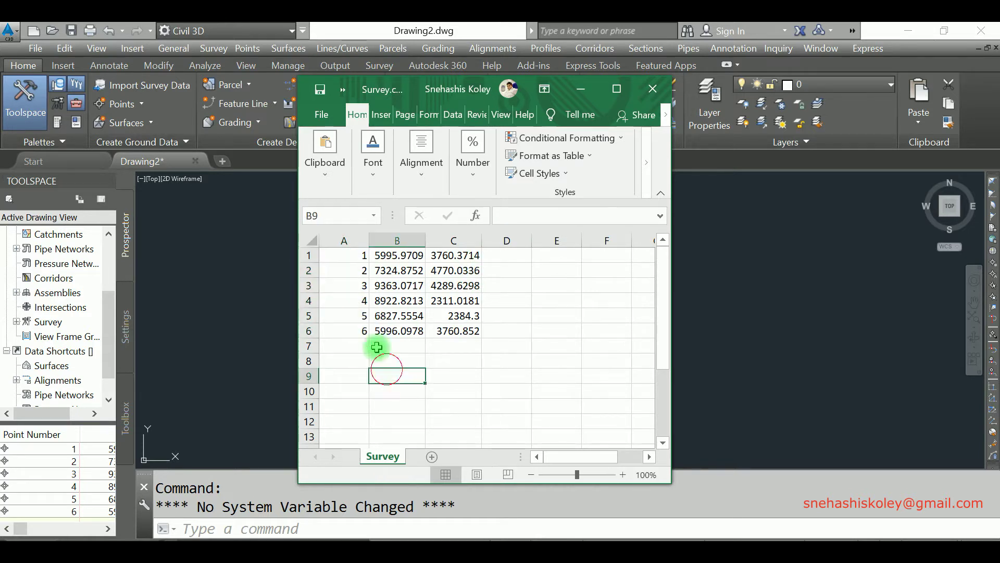
pyautogui.click(353, 257)
pyautogui.moveTo(353, 268); pyautogui.dragTo(352, 331)
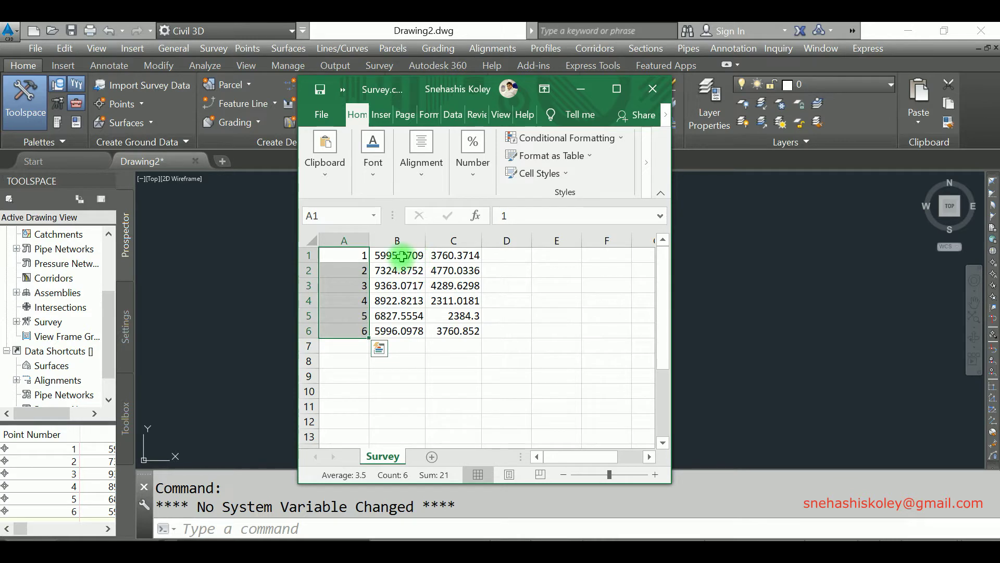
# Step: Review the easting and northing columns and the rows for points 1 and 6
pyautogui.moveTo(401, 256); pyautogui.dragTo(404, 331)
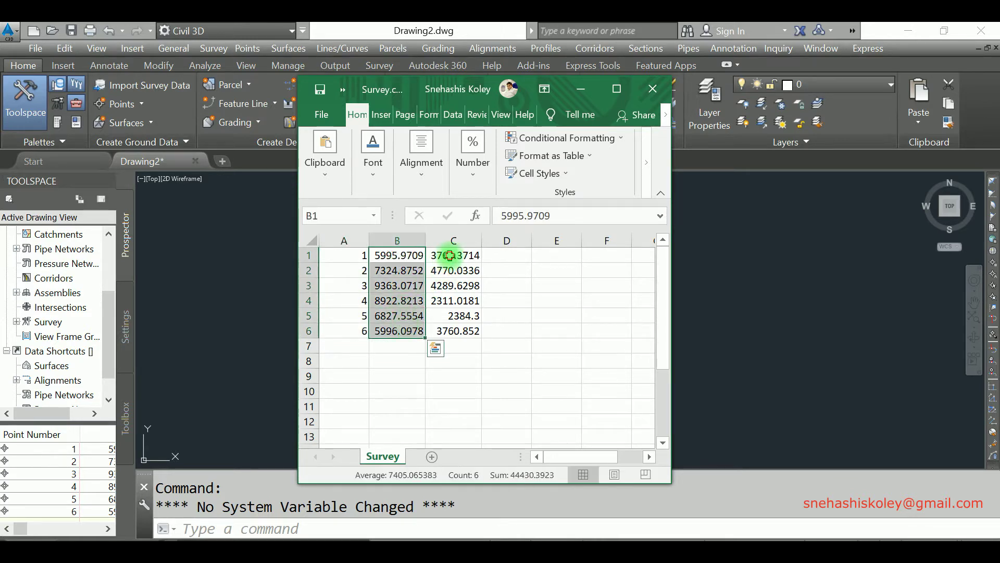
pyautogui.moveTo(454, 256); pyautogui.dragTo(452, 339)
pyautogui.click(513, 330)
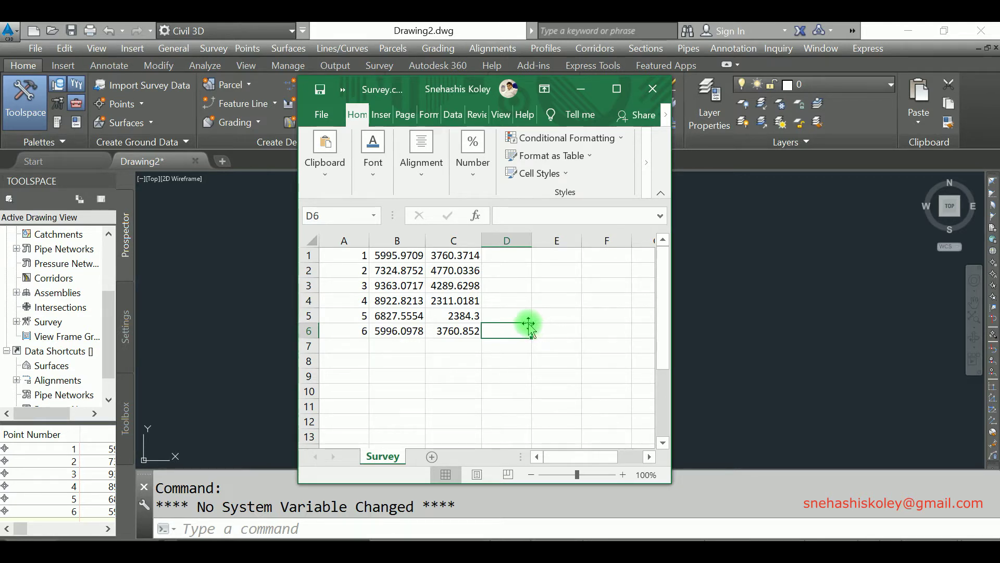
pyautogui.click(557, 286)
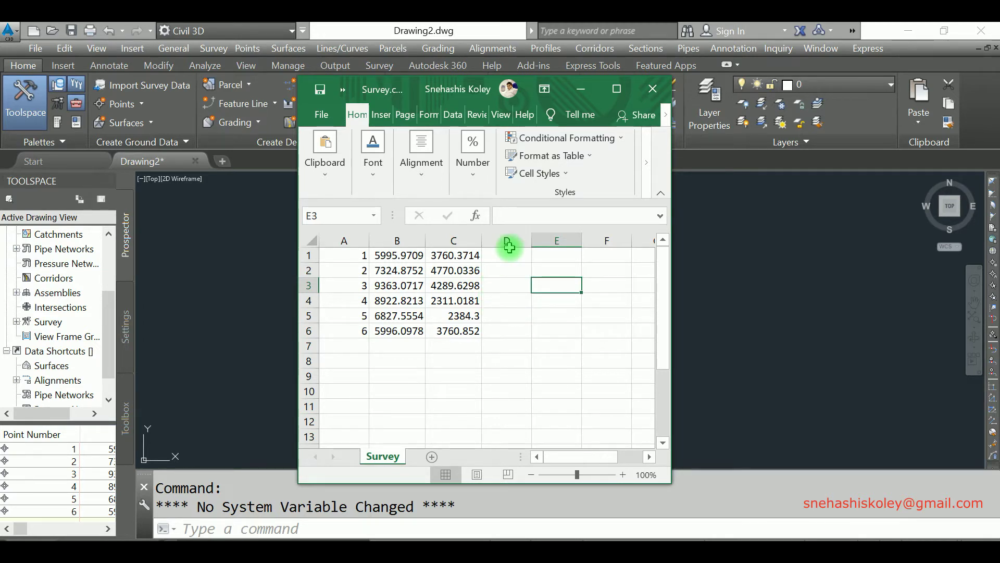
pyautogui.moveTo(521, 255); pyautogui.dragTo(518, 333)
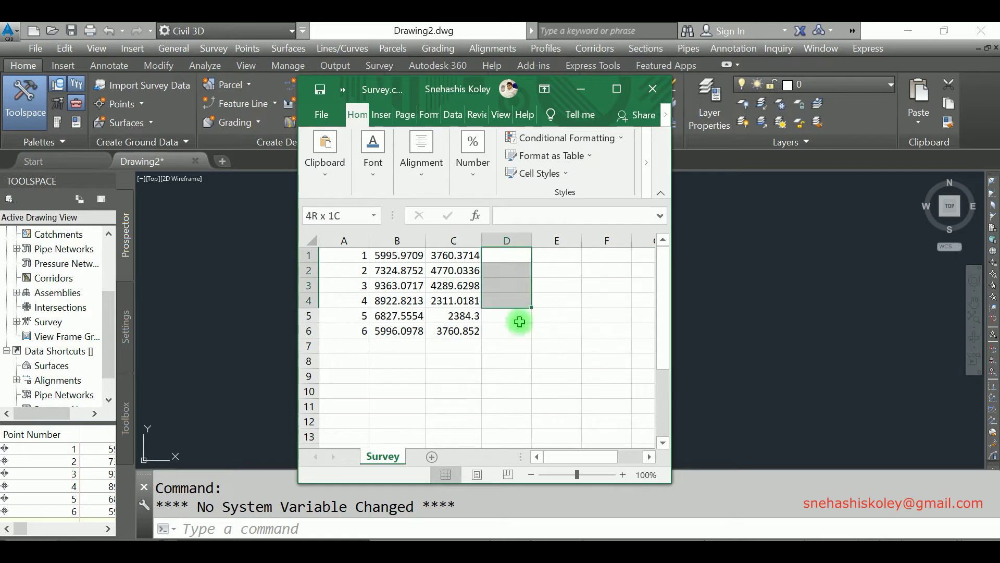
pyautogui.click(573, 317)
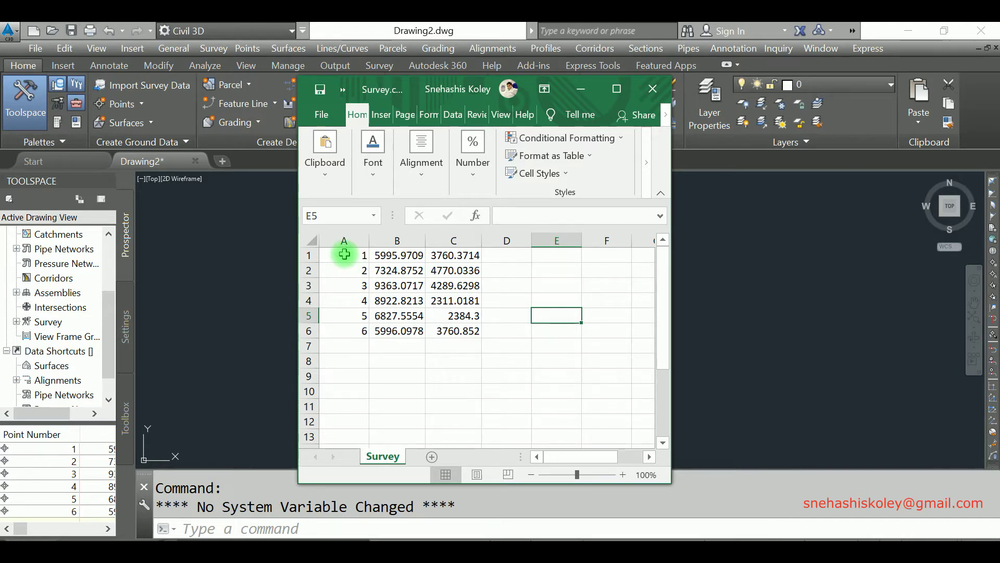
pyautogui.moveTo(345, 254); pyautogui.dragTo(462, 255)
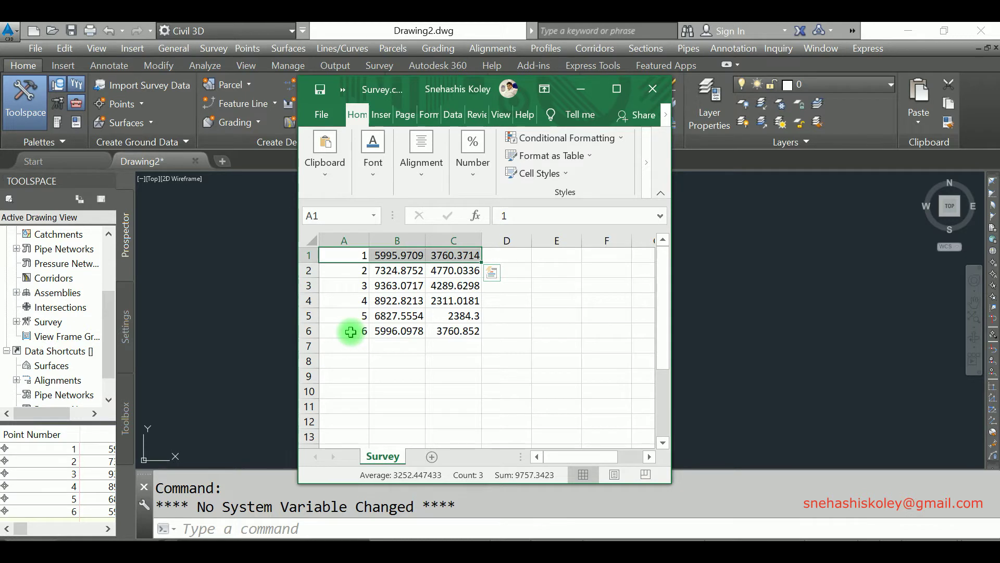
pyautogui.click(351, 332)
pyautogui.moveTo(351, 331); pyautogui.dragTo(461, 332)
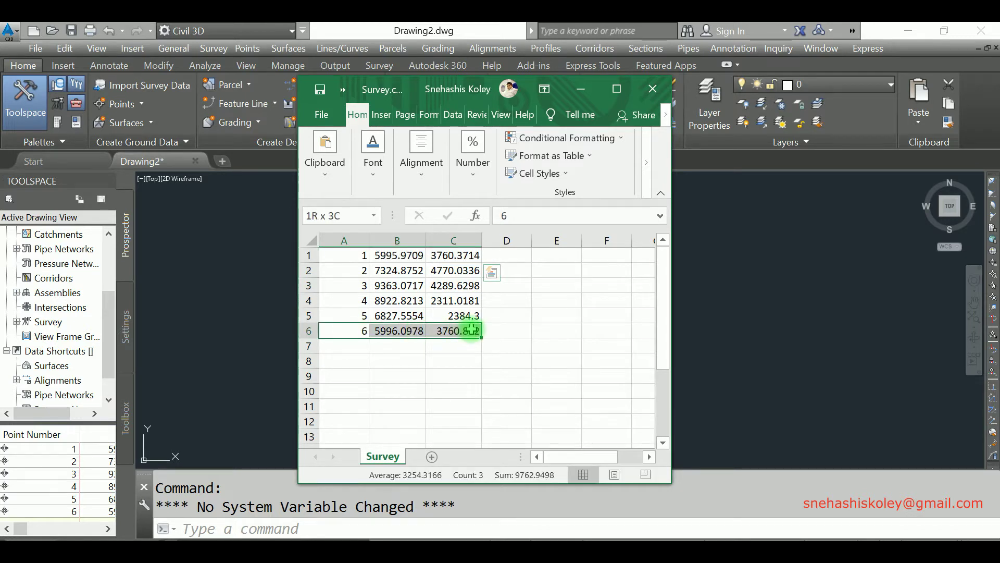
pyautogui.click(394, 361)
# Step: Check point 6's coordinates B6:C6, then hide the spreadsheet
pyautogui.click(366, 256)
pyautogui.click(359, 331)
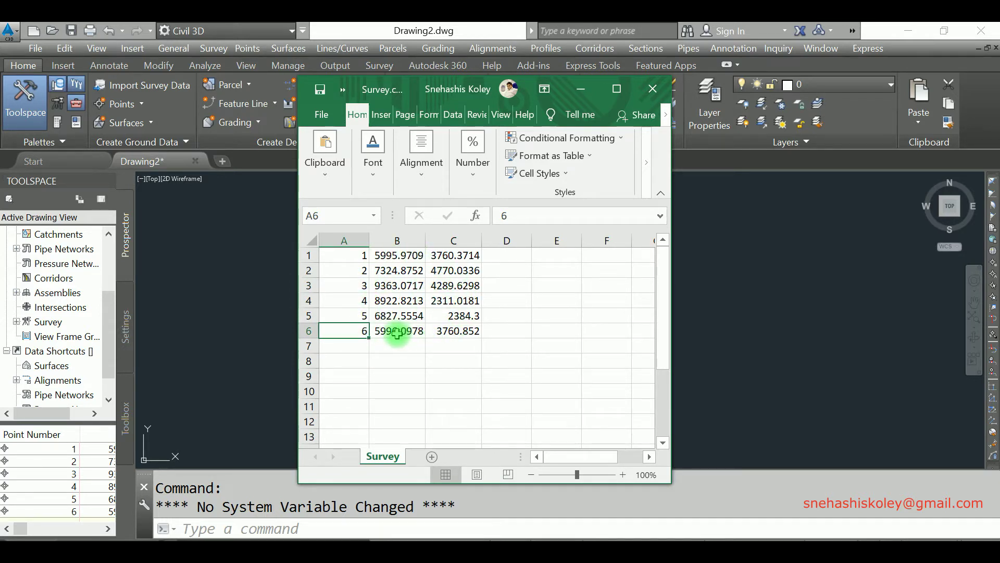
pyautogui.moveTo(399, 332); pyautogui.dragTo(456, 333)
pyautogui.click(428, 361)
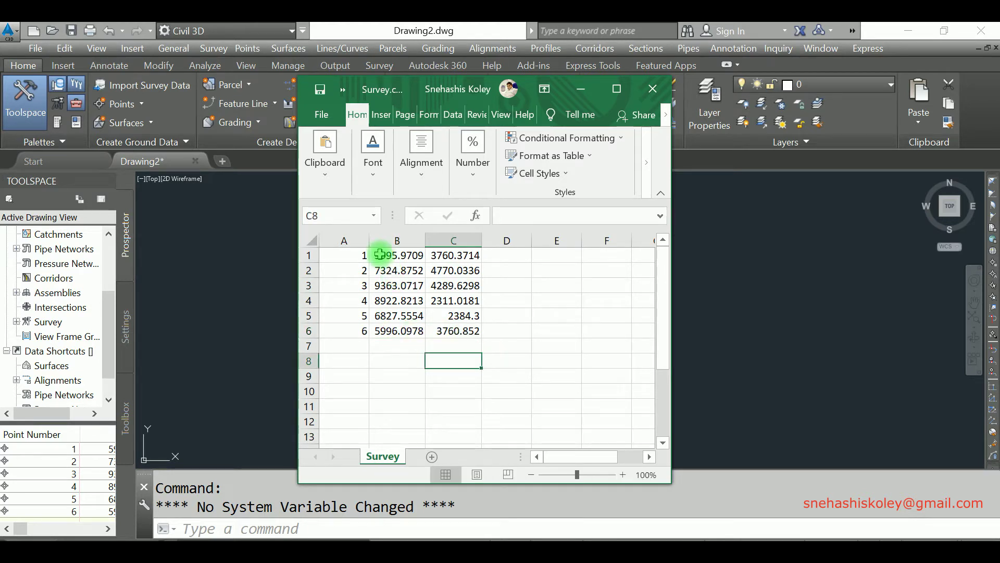
pyautogui.click(351, 258)
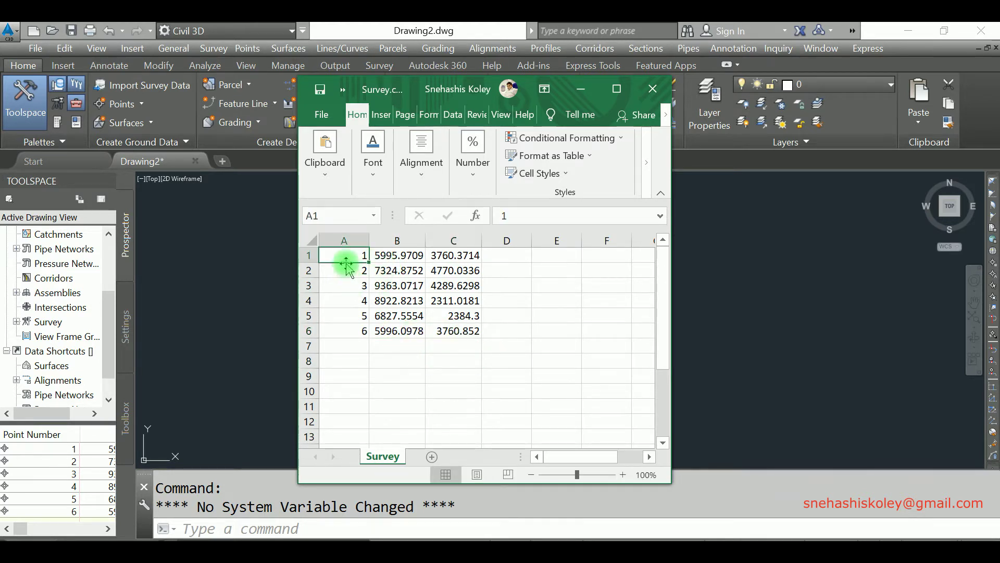
pyautogui.click(361, 331)
pyautogui.moveTo(361, 331); pyautogui.dragTo(459, 331)
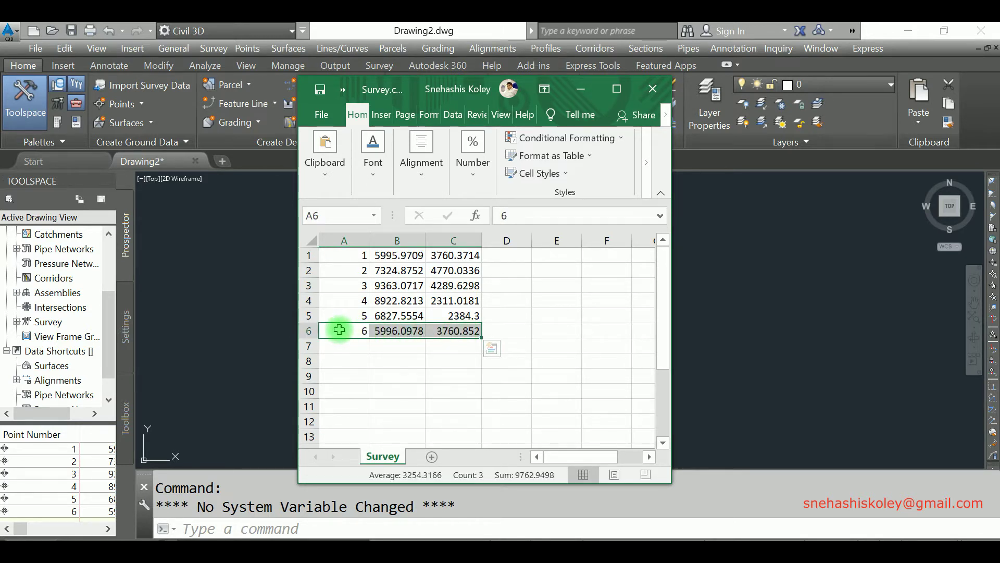
pyautogui.click(518, 314)
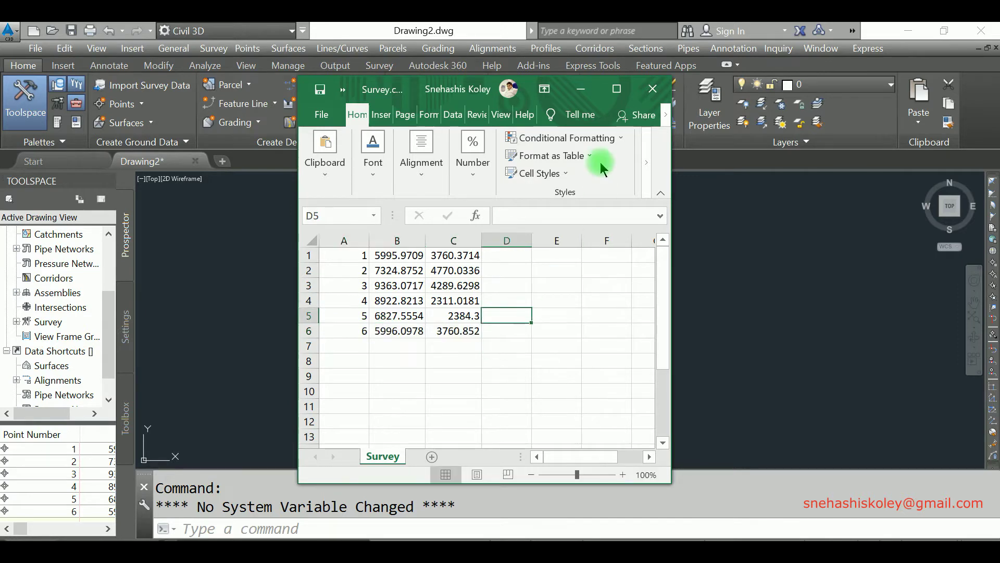
pyautogui.click(582, 91)
# Step: Zoom Extents (Z, E) to show every survey point in the drawing
pyautogui.write('z')
pyautogui.press('space')
pyautogui.write('e')
pyautogui.press('space')
# Step: Zoom in and out around points 2, 5 and 6, ending on point 6
pyautogui.scroll(2, 448, 271)
pyautogui.scroll(2, 375, 317)
pyautogui.scroll(-2, 485, 301)
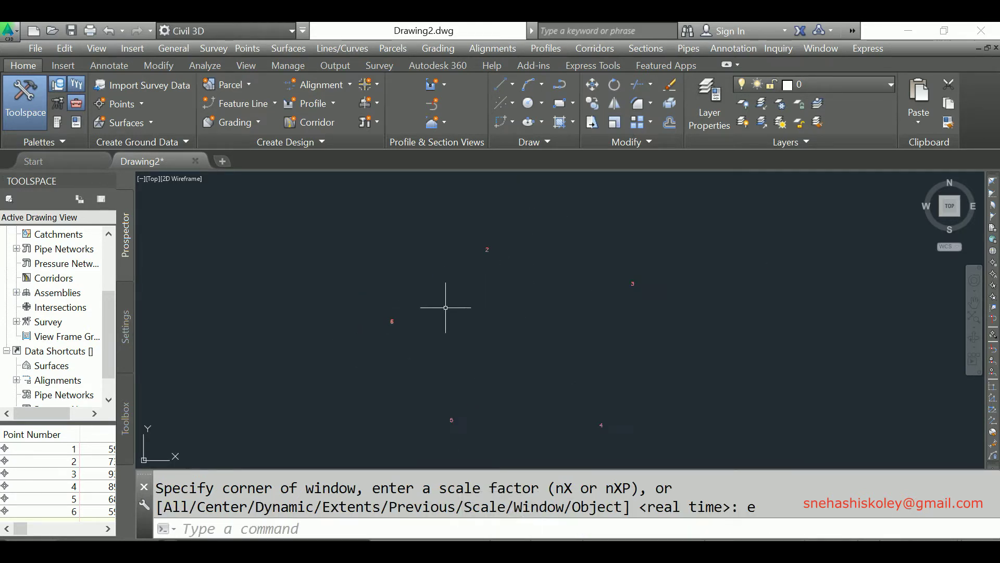
pyautogui.scroll(2, 455, 273)
pyautogui.scroll(4, 439, 336)
pyautogui.scroll(3, 439, 336)
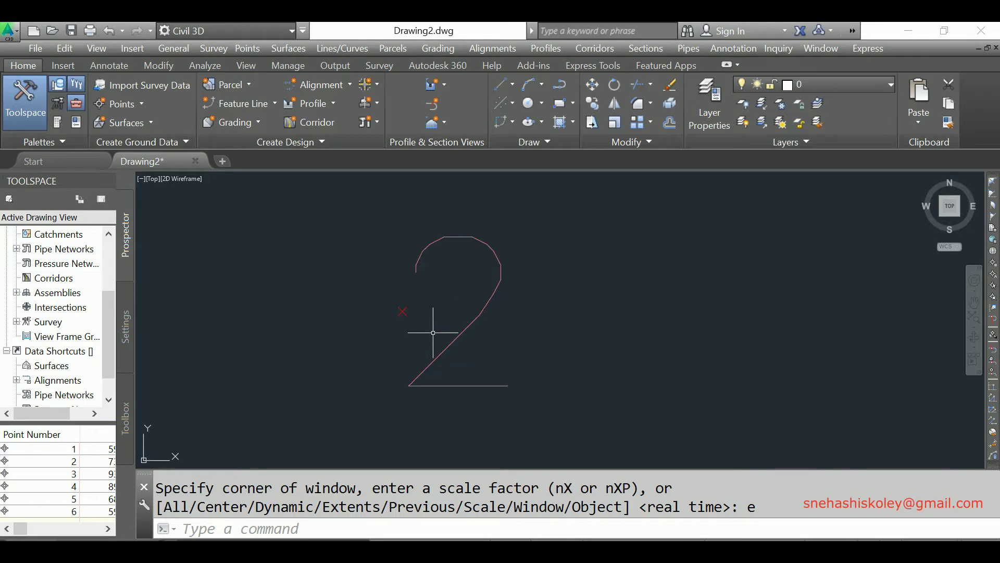
pyautogui.scroll(-10, 464, 278)
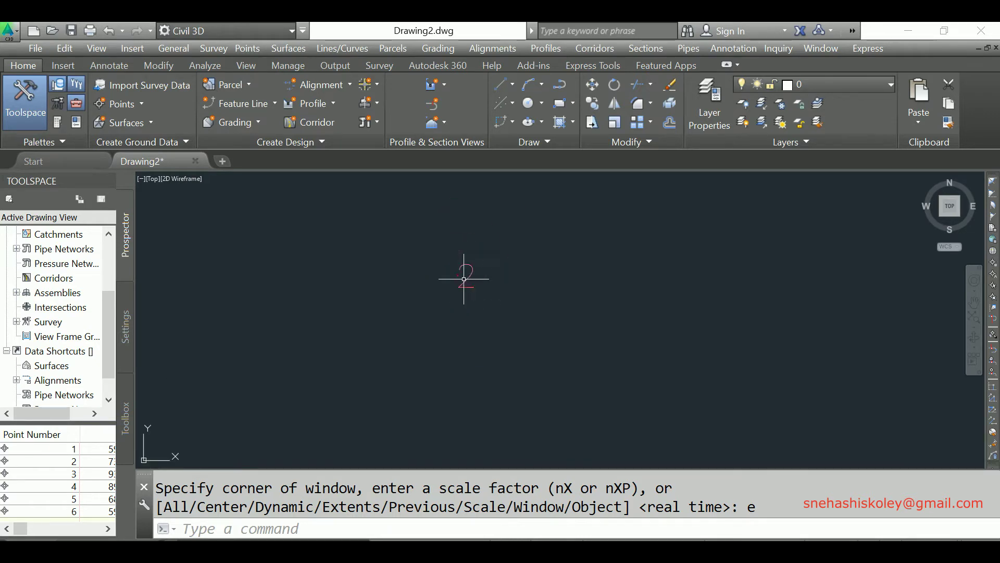
pyautogui.moveTo(549, 339); pyautogui.dragTo(544, 239, button='middle')
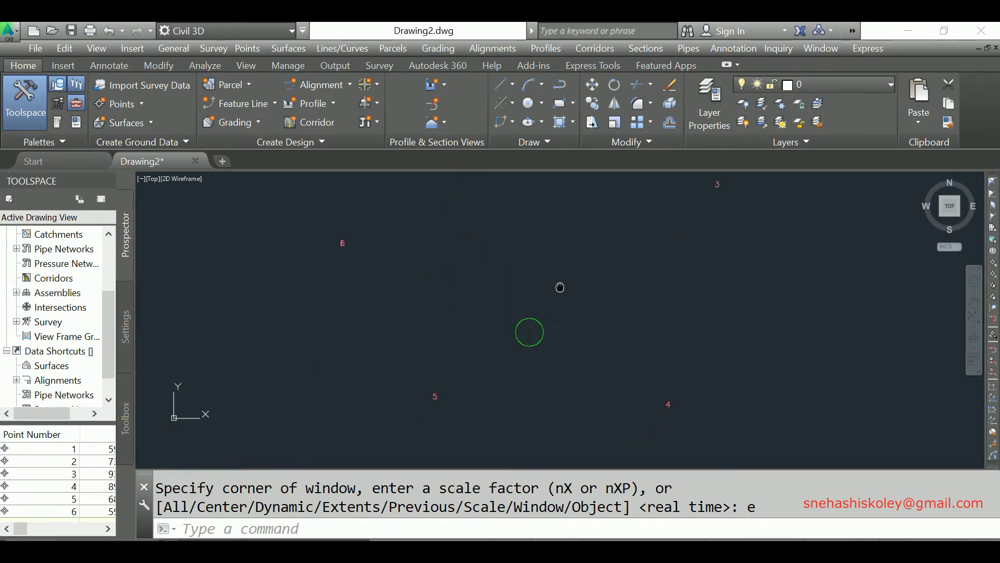
pyautogui.scroll(5, 437, 393)
pyautogui.scroll(3, 440, 386)
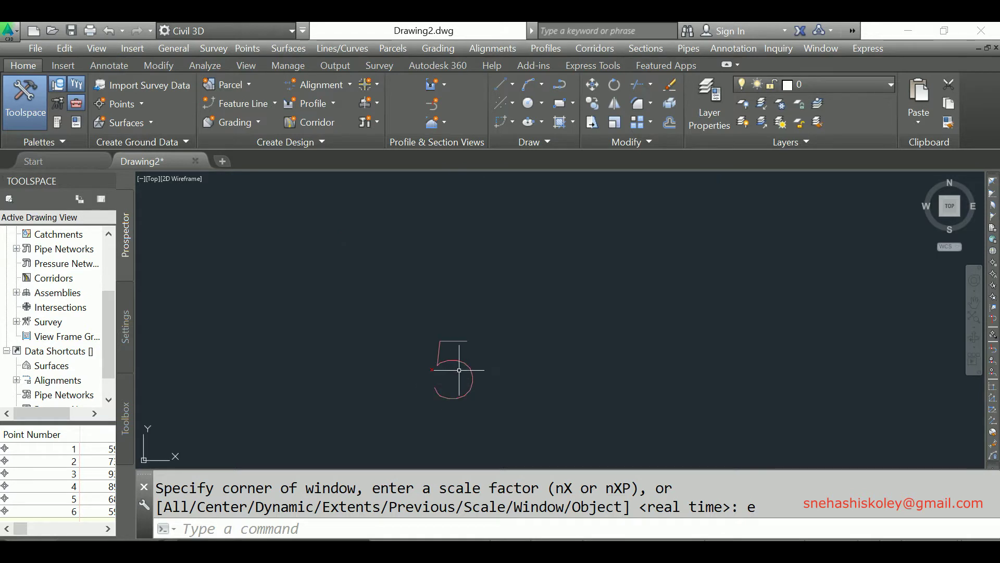
pyautogui.scroll(4, 456, 339)
pyautogui.scroll(-8, 456, 334)
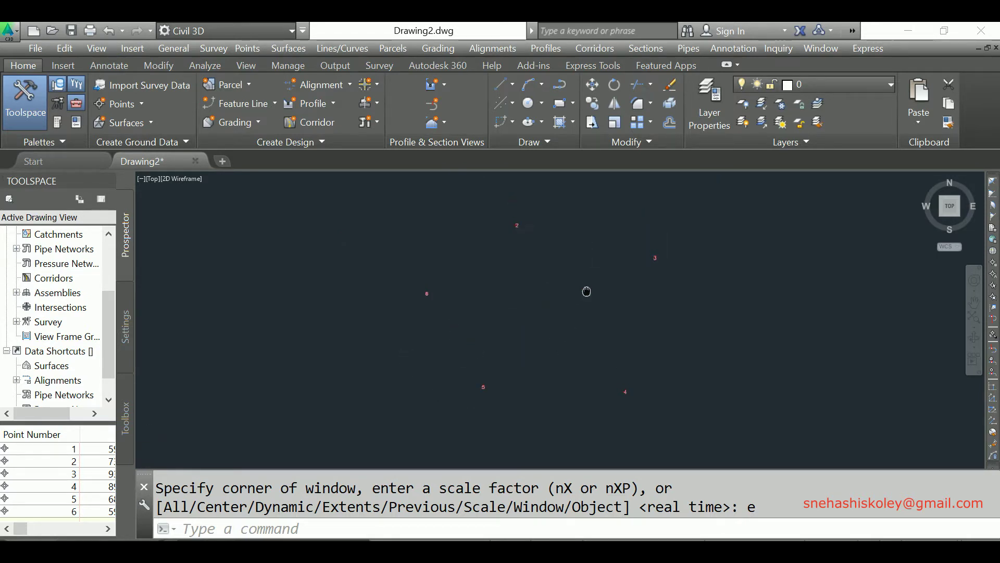
pyautogui.scroll(3, 432, 286)
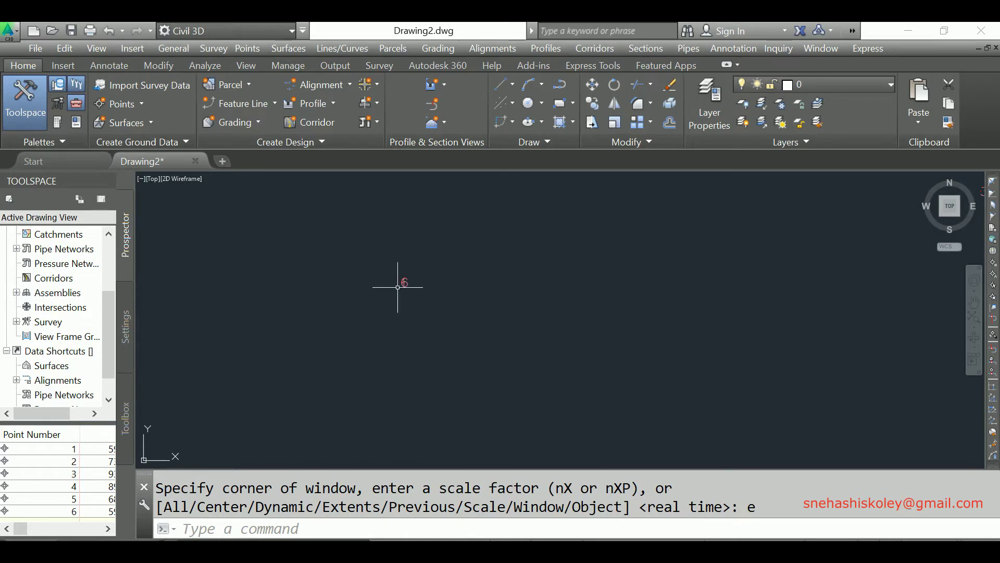
pyautogui.scroll(1, 400, 282)
pyautogui.scroll(2, 401, 280)
pyautogui.scroll(2, 417, 275)
pyautogui.scroll(2, 437, 289)
pyautogui.scroll(2, 447, 299)
pyautogui.scroll(1, 379, 289)
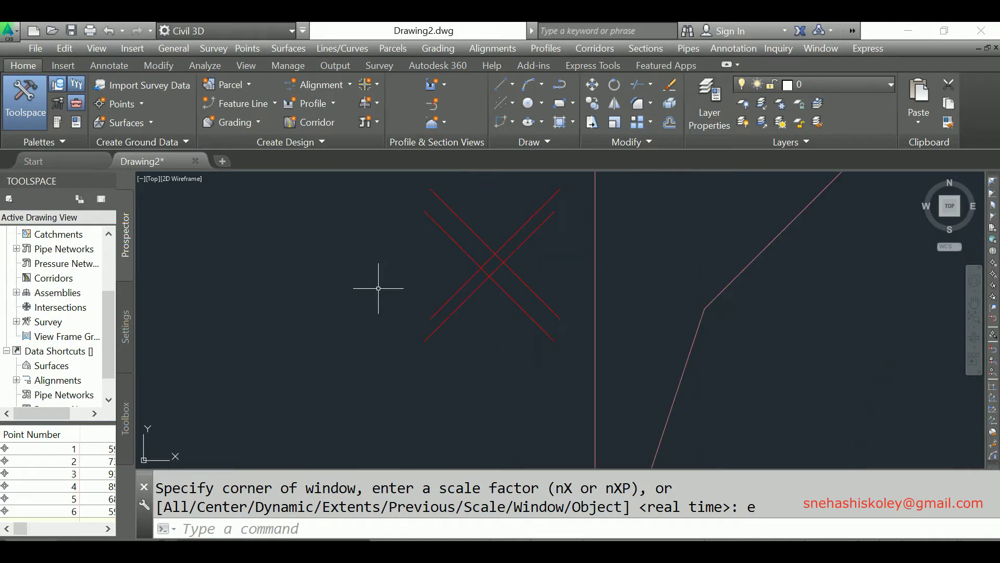
pyautogui.scroll(-2, 396, 290)
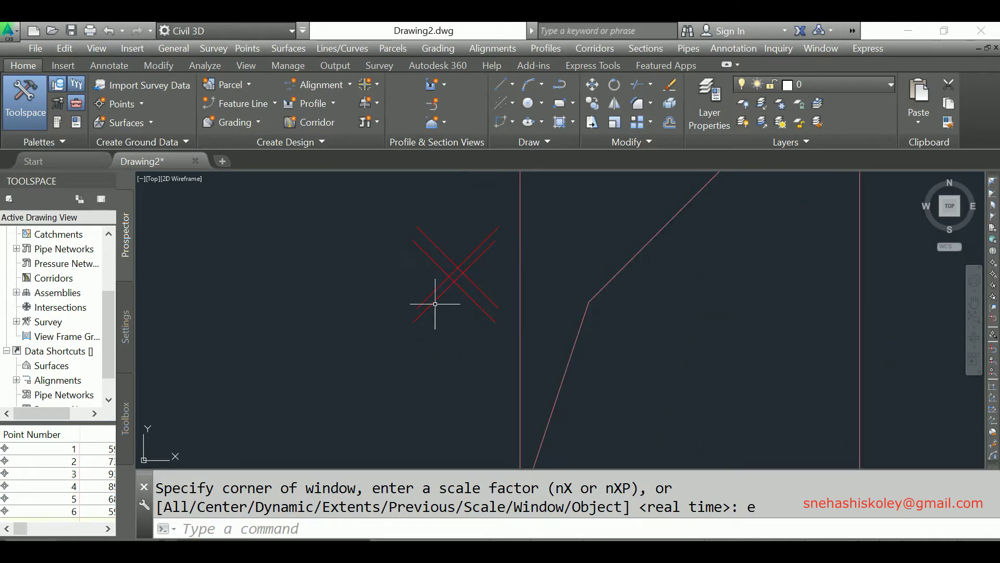
pyautogui.scroll(-3, 403, 286)
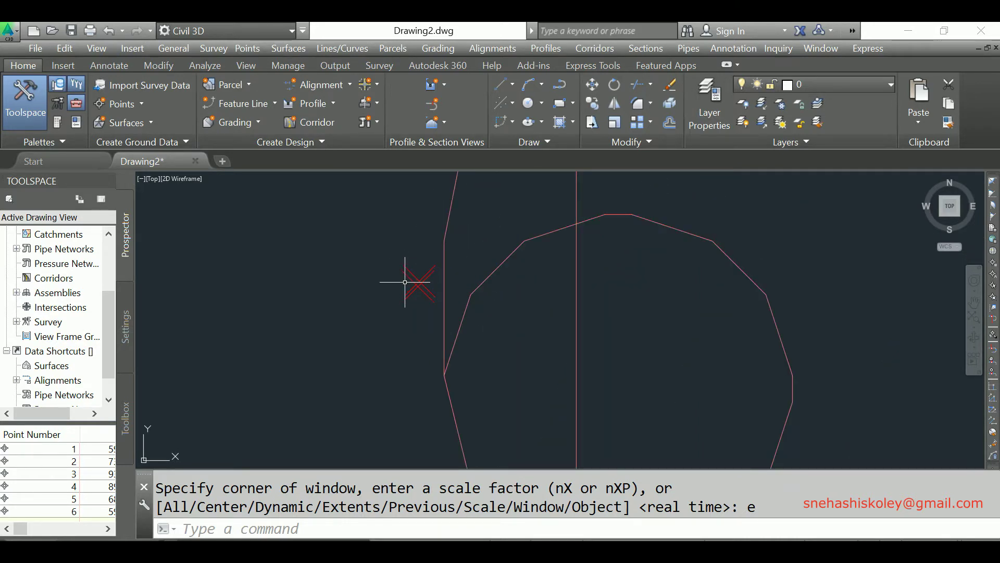
pyautogui.scroll(-5, 360, 302)
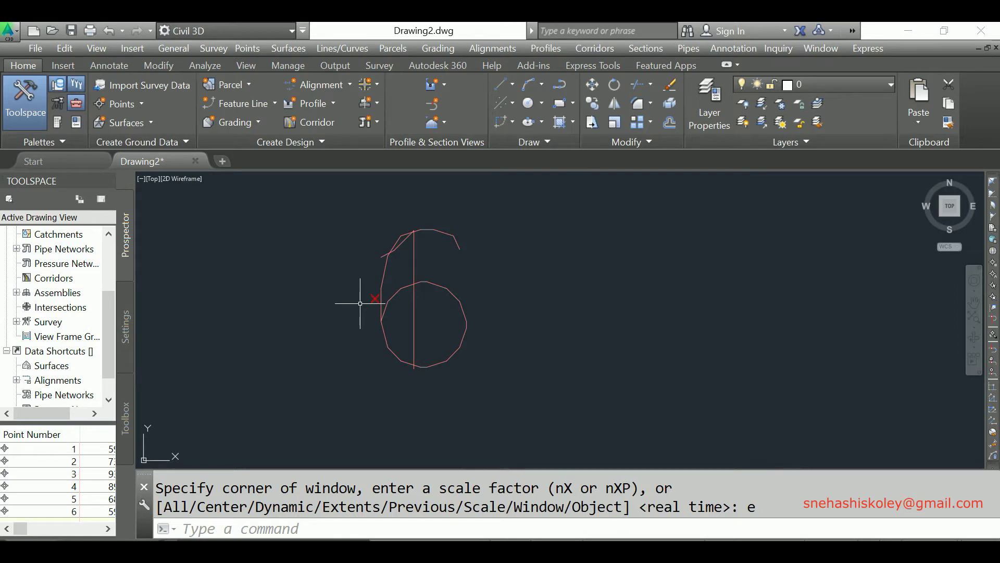
# Step: Start a polyline (PL) at point 6
pyautogui.write('pl')
pyautogui.press('space')
pyautogui.scroll(4, 377, 300)
pyautogui.scroll(4, 382, 295)
pyautogui.scroll(-3, 372, 303)
pyautogui.scroll(-3, 372, 304)
pyautogui.scroll(2, 372, 299)
pyautogui.scroll(3, 358, 313)
pyautogui.scroll(1, 334, 385)
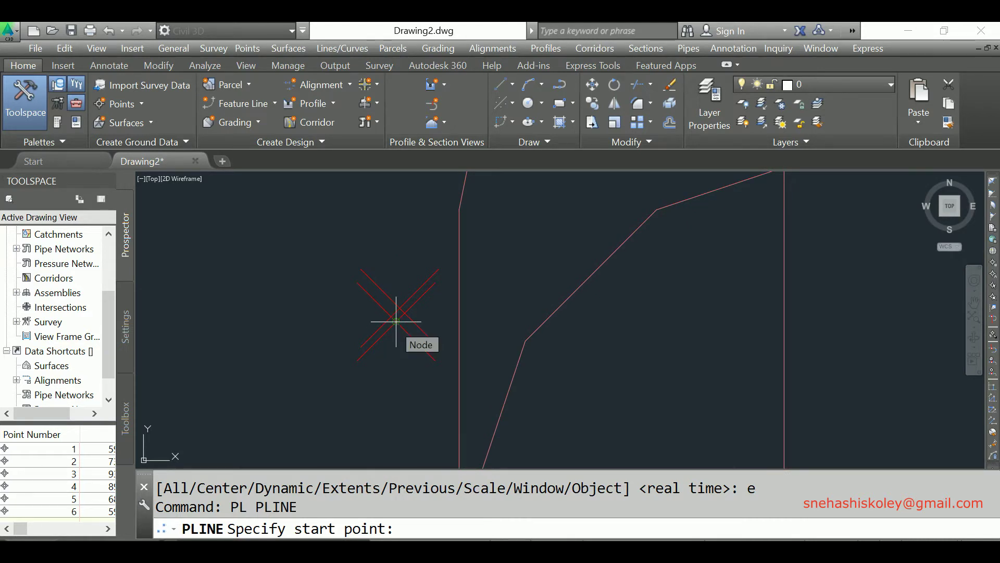
pyautogui.click(396, 321)
# Step: Continue the polyline through points 2, 3, 4 and 5
pyautogui.scroll(-3, 290, 328)
pyautogui.scroll(-2, 293, 328)
pyautogui.scroll(-3, 292, 329)
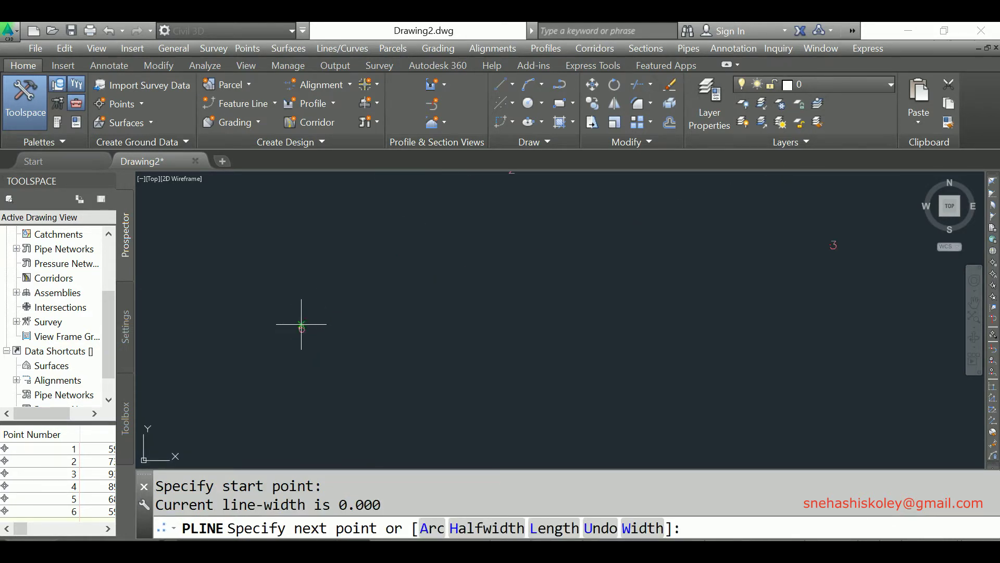
pyautogui.moveTo(319, 312); pyautogui.dragTo(299, 407, button='middle')
pyautogui.click(478, 284)
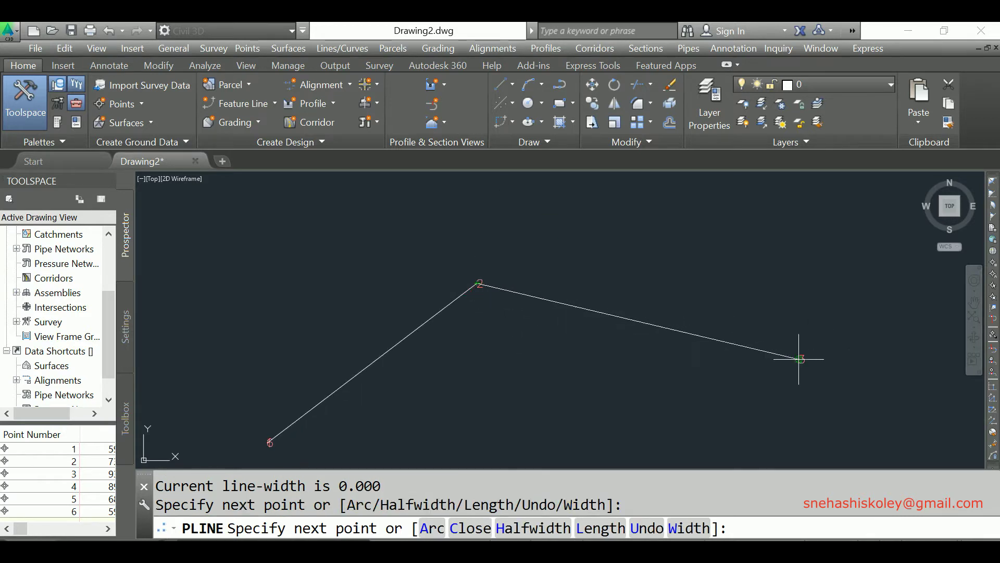
pyautogui.click(799, 354)
pyautogui.moveTo(830, 398); pyautogui.dragTo(647, 141, button='middle')
pyautogui.scroll(2, 602, 446)
pyautogui.scroll(3, 652, 323)
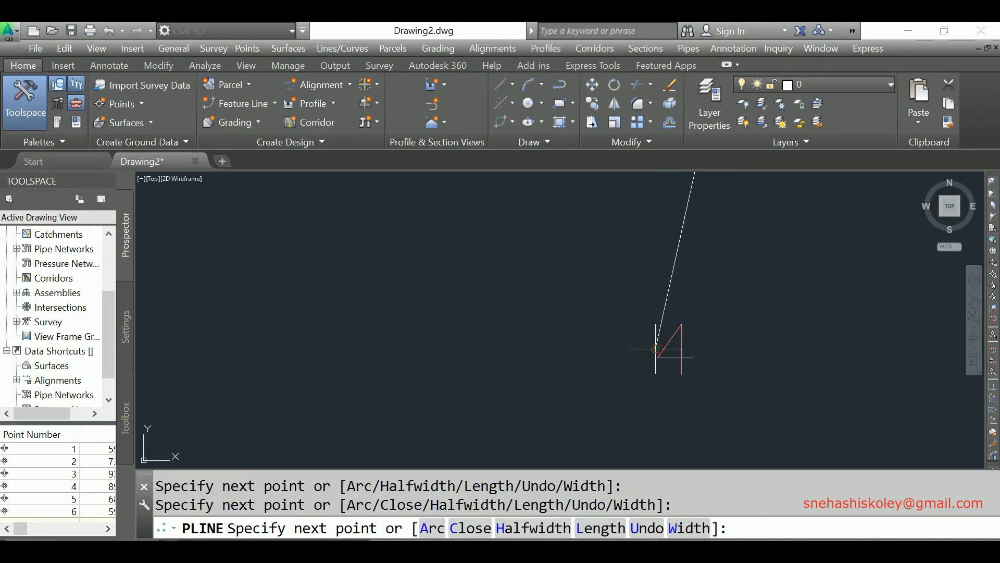
pyautogui.click(665, 358)
pyautogui.scroll(-5, 791, 325)
pyautogui.click(226, 318)
# Step: End the polyline with Esc and zoom out to view the five-sided outline
pyautogui.scroll(-5, 496, 362)
pyautogui.scroll(-2, 514, 283)
pyautogui.scroll(5, 516, 301)
pyautogui.scroll(2, 469, 290)
pyautogui.scroll(2, 458, 301)
pyautogui.scroll(2, 430, 353)
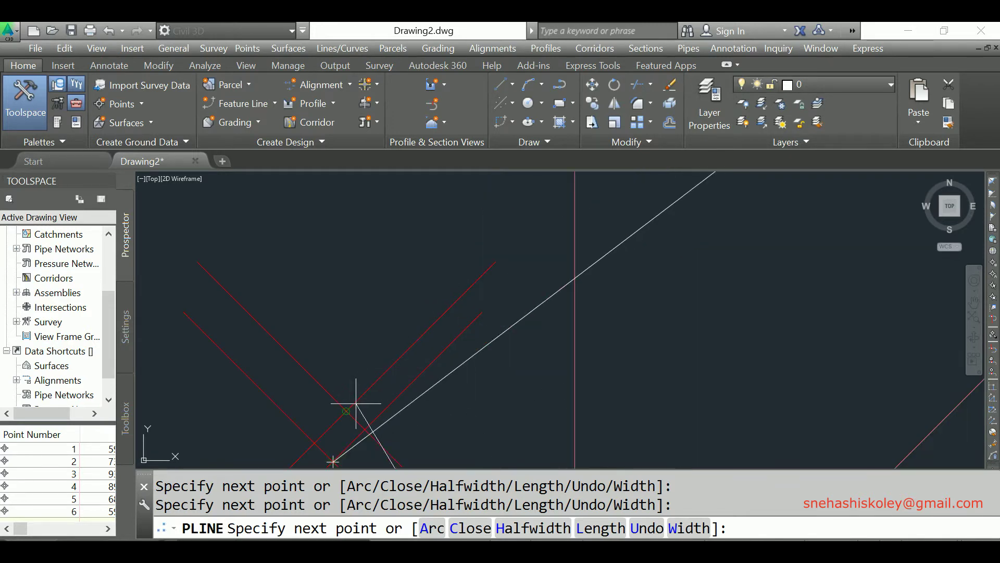
pyautogui.press('Escape')
pyautogui.scroll(-3, 459, 234)
pyautogui.scroll(-2, 421, 272)
pyautogui.scroll(-2, 421, 271)
pyautogui.scroll(-2, 419, 272)
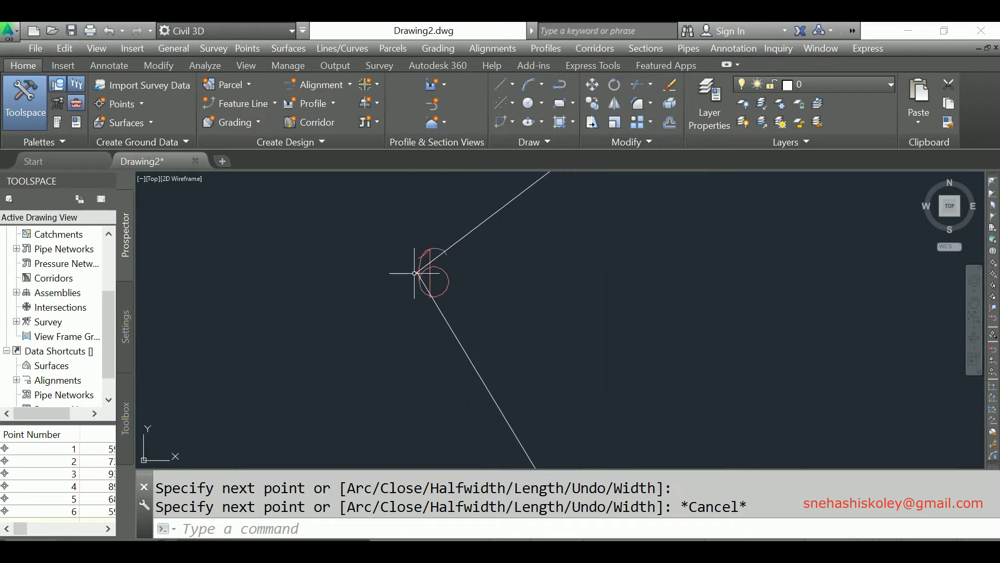
pyautogui.scroll(-2, 417, 272)
pyautogui.scroll(-2, 412, 274)
pyautogui.scroll(-2, 412, 274)
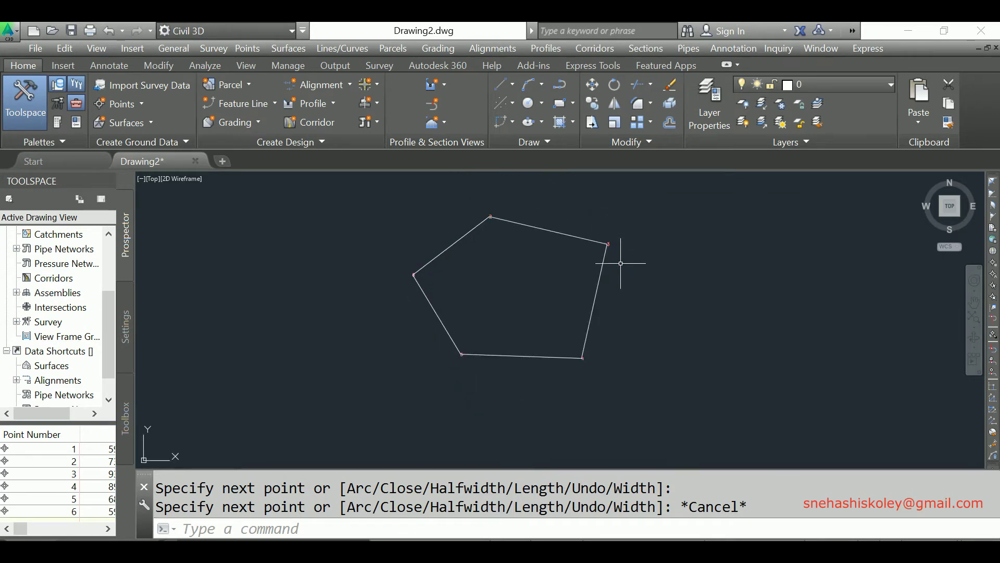
pyautogui.scroll(4, 509, 313)
pyautogui.scroll(-2, 521, 339)
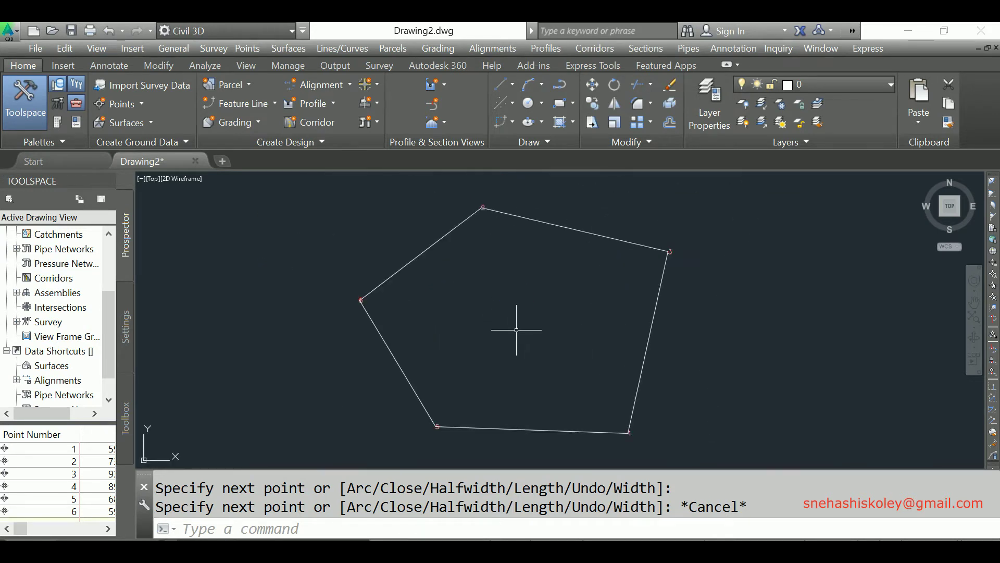
# Step: Open the Coordinate Geometry Editor from Survey and expand traverse control to show Point of Closure
pyautogui.click(380, 68)
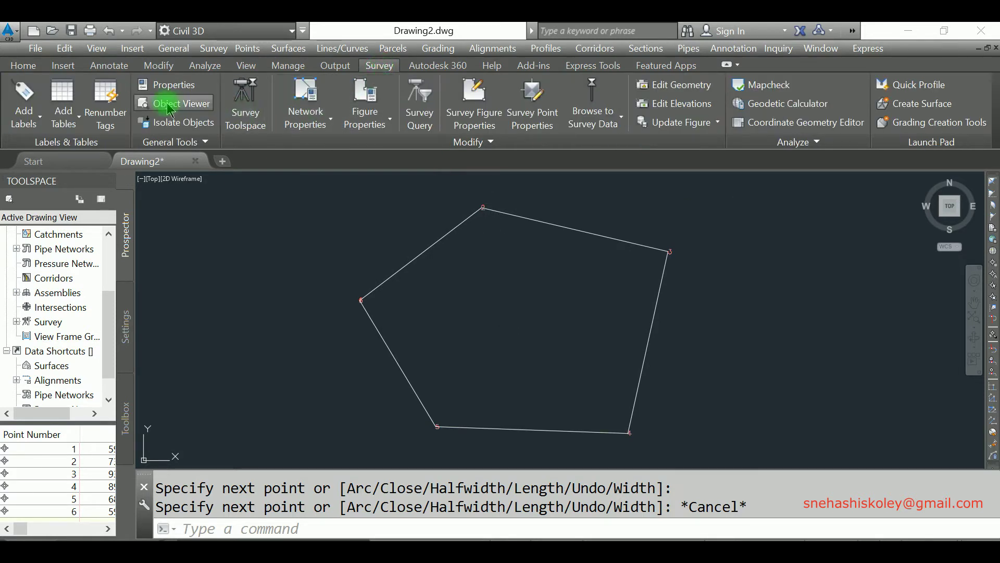
pyautogui.click(831, 125)
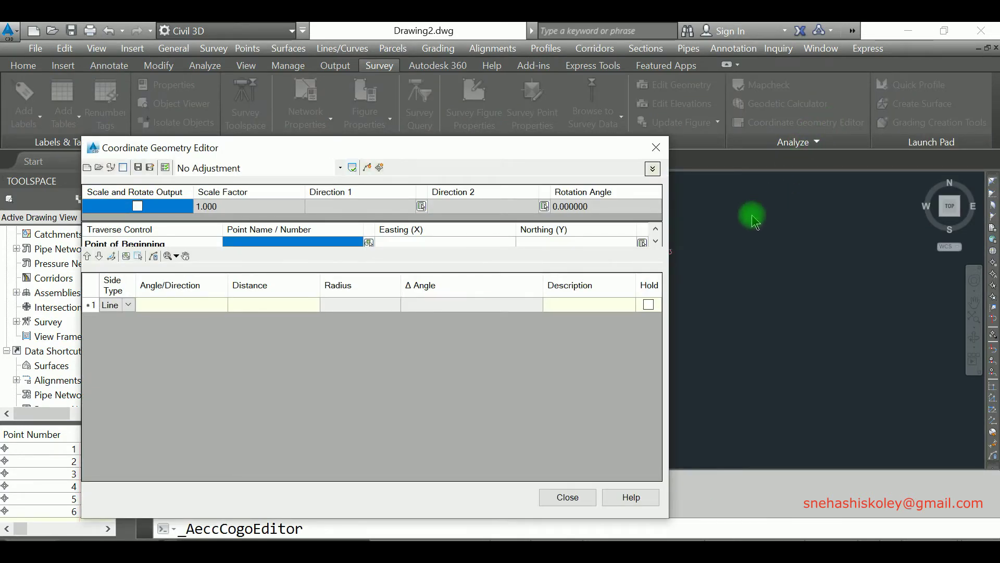
pyautogui.moveTo(425, 249); pyautogui.dragTo(425, 277)
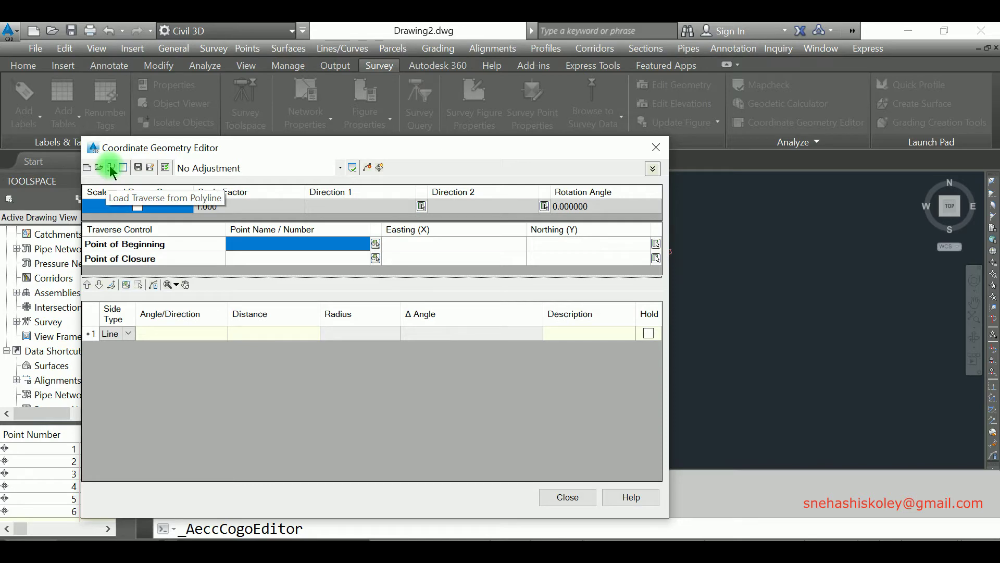
pyautogui.click(111, 168)
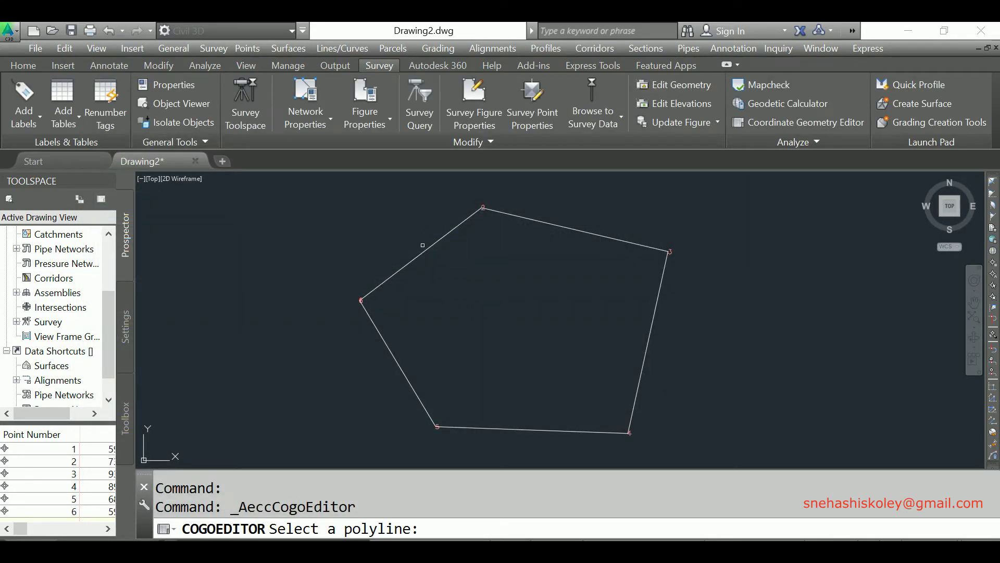
# Step: Select the pentagon polyline as the traverse and shift the editor window up-left
pyautogui.click(422, 244)
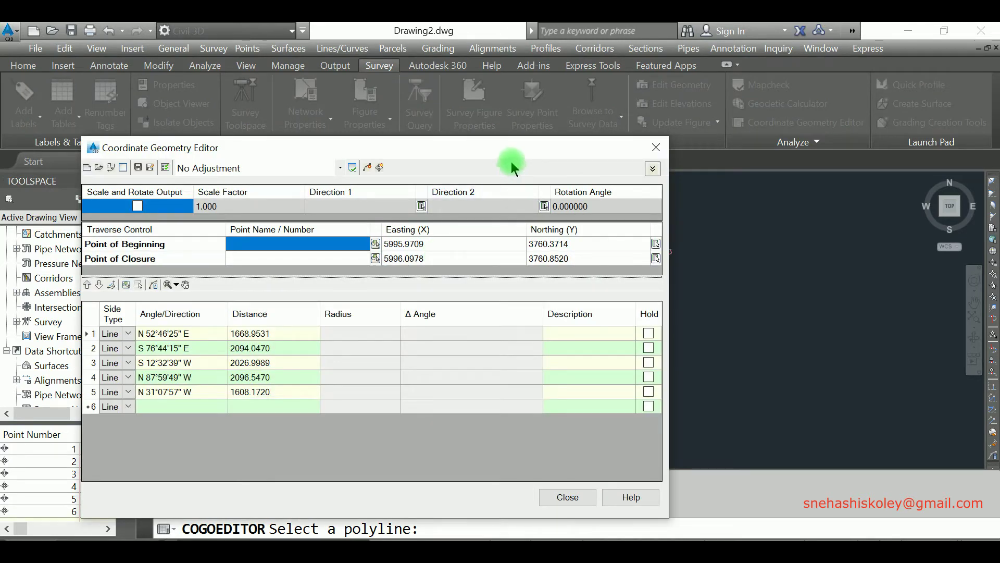
pyautogui.moveTo(506, 150); pyautogui.dragTo(475, 122)
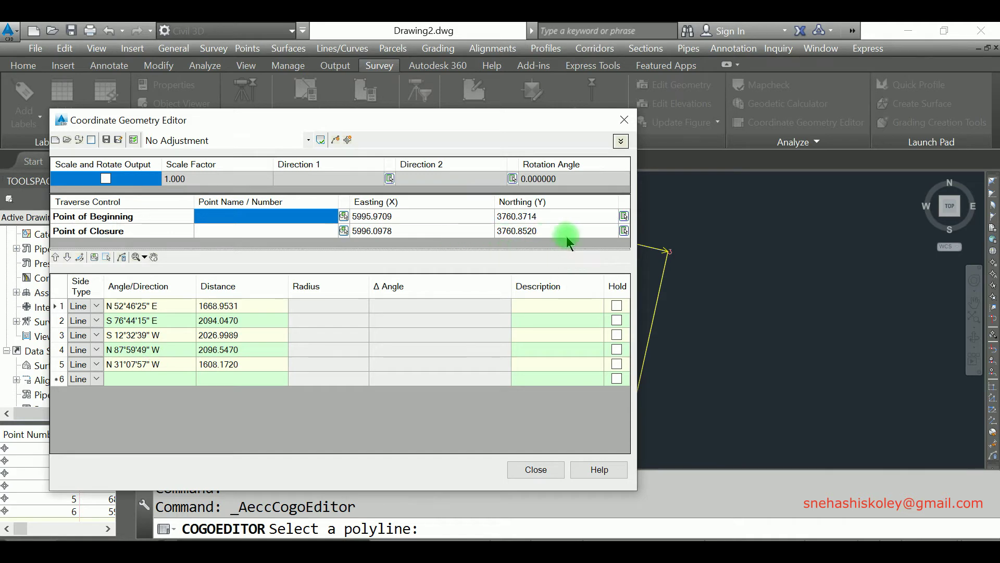
# Step: Pick the Point of Closure in the drawing by snapping to the starting vertex (5995.9709, 3760.3714)
pyautogui.click(433, 233)
pyautogui.click(430, 230)
pyautogui.click(404, 230)
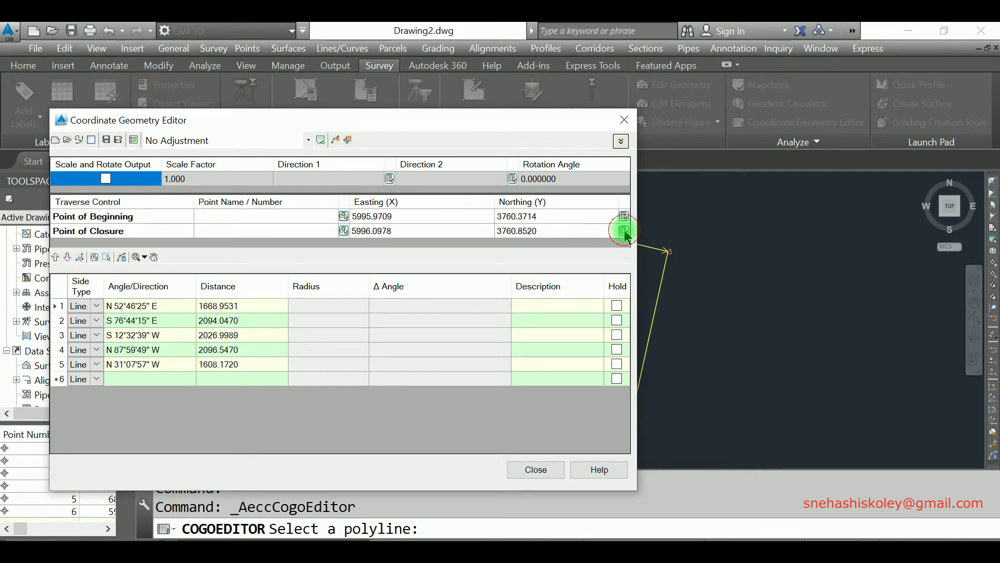
pyautogui.scroll(2, 369, 297)
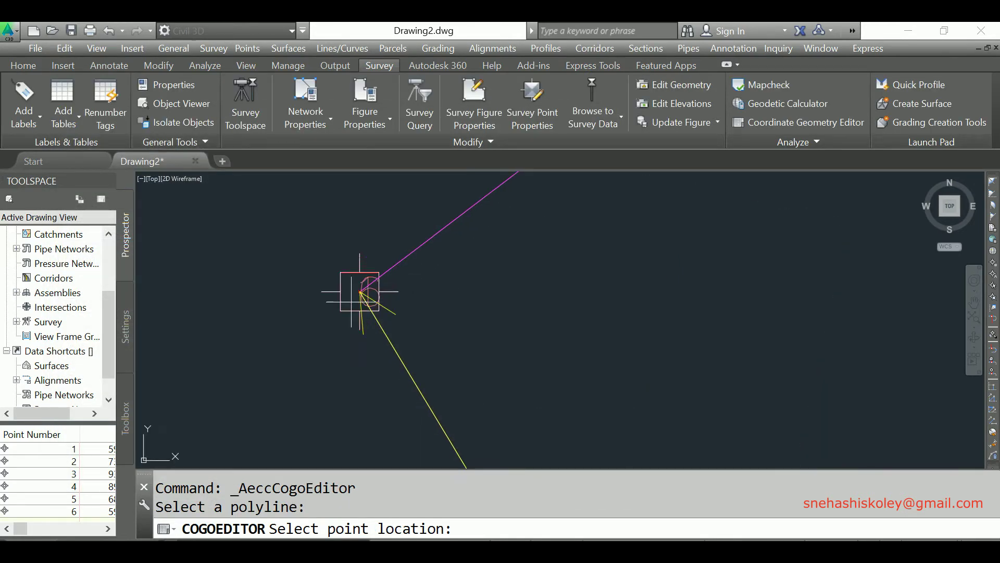
pyautogui.scroll(3, 365, 292)
pyautogui.scroll(3, 464, 264)
pyautogui.moveTo(522, 356); pyautogui.dragTo(516, 269, button='middle')
pyautogui.scroll(2, 522, 244)
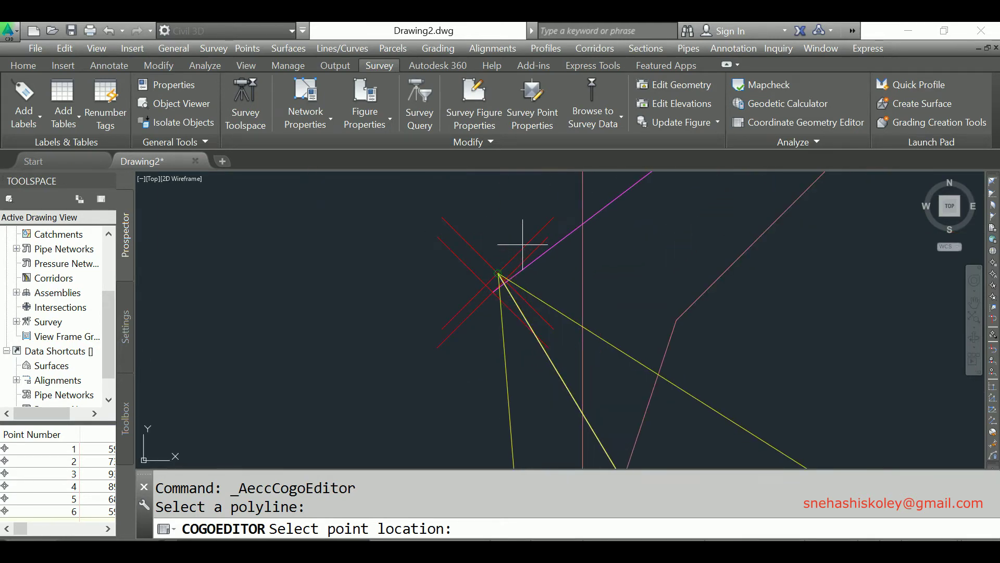
pyautogui.click(493, 292)
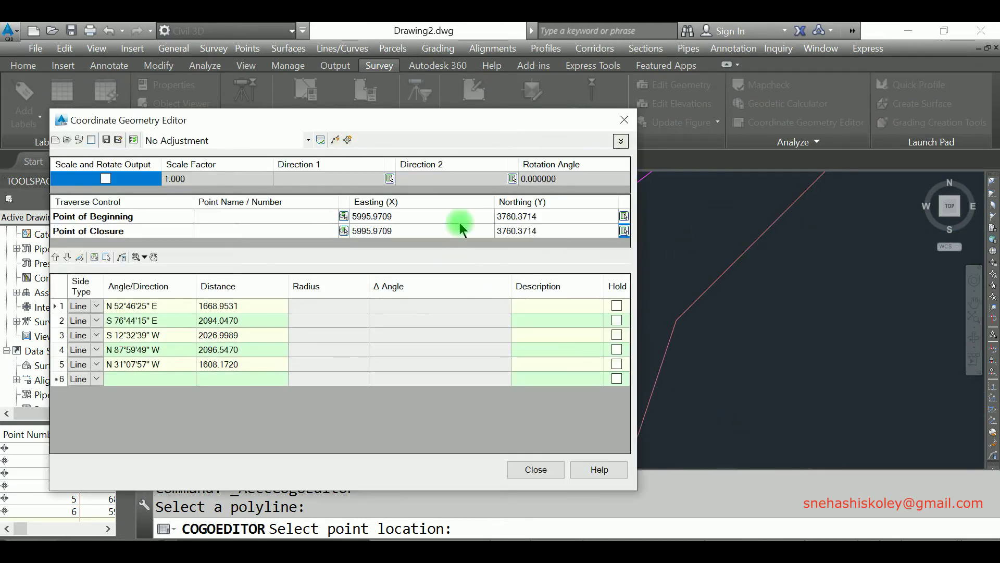
pyautogui.moveTo(468, 126); pyautogui.dragTo(358, 133)
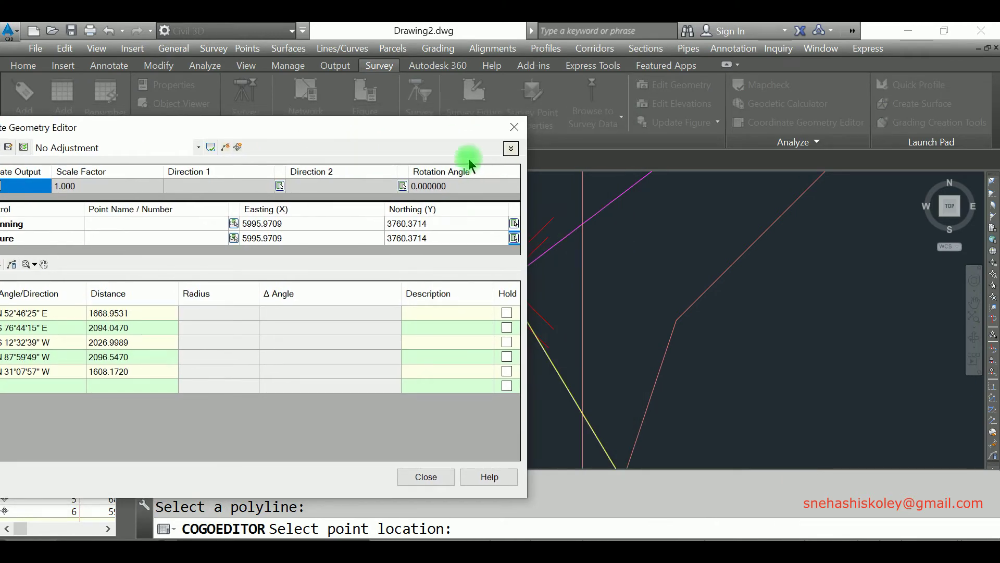
# Step: Choose Compass Rule / Bowditch Adjustment and create the adjusted polyline from the traverse
pyautogui.moveTo(474, 133); pyautogui.dragTo(595, 110)
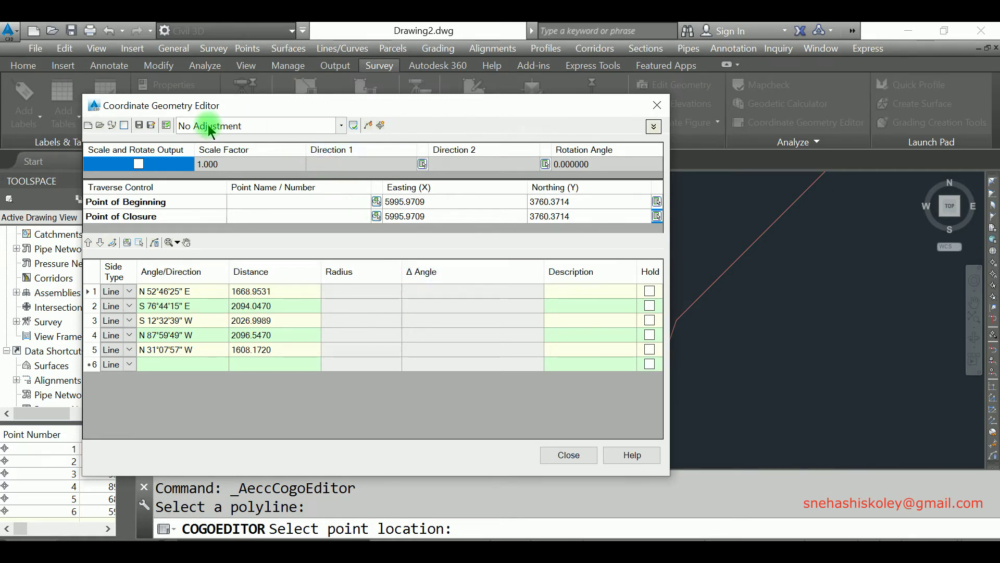
pyautogui.click(341, 126)
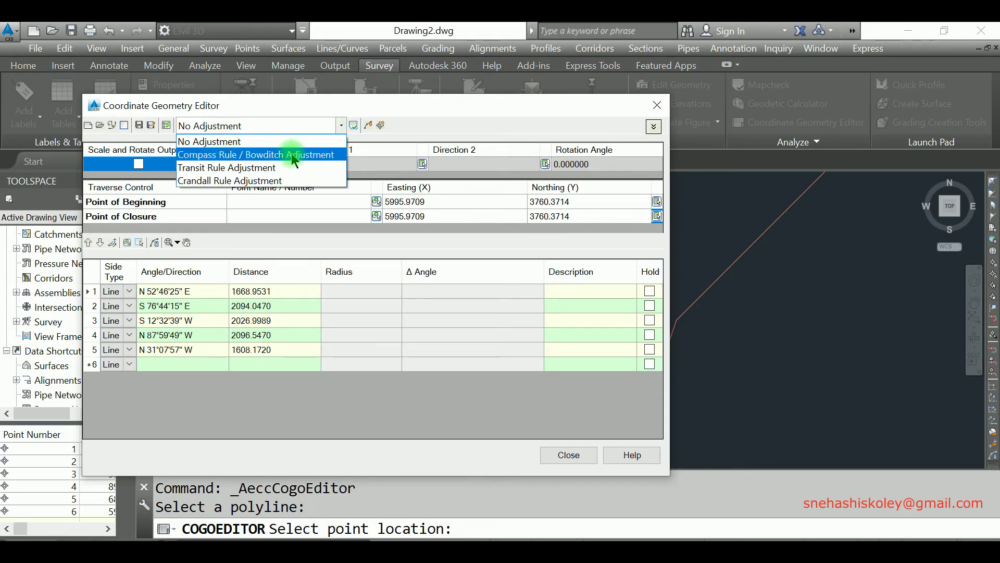
pyautogui.click(299, 155)
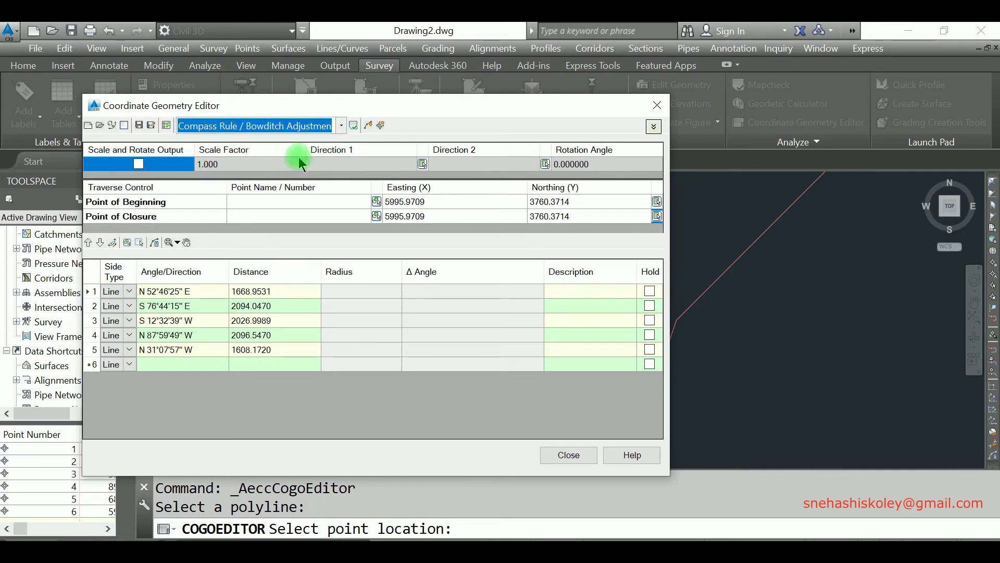
pyautogui.moveTo(557, 104)
pyautogui.mouseDown()
pyautogui.moveTo(320, 111)
pyautogui.moveTo(352, 104)
pyautogui.mouseUp()
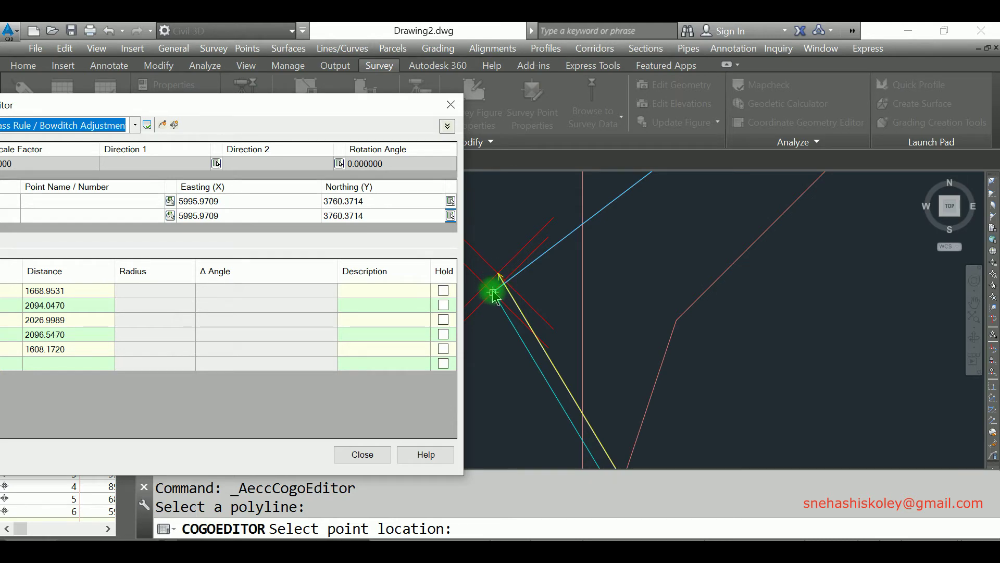
pyautogui.moveTo(334, 110); pyautogui.dragTo(517, 107)
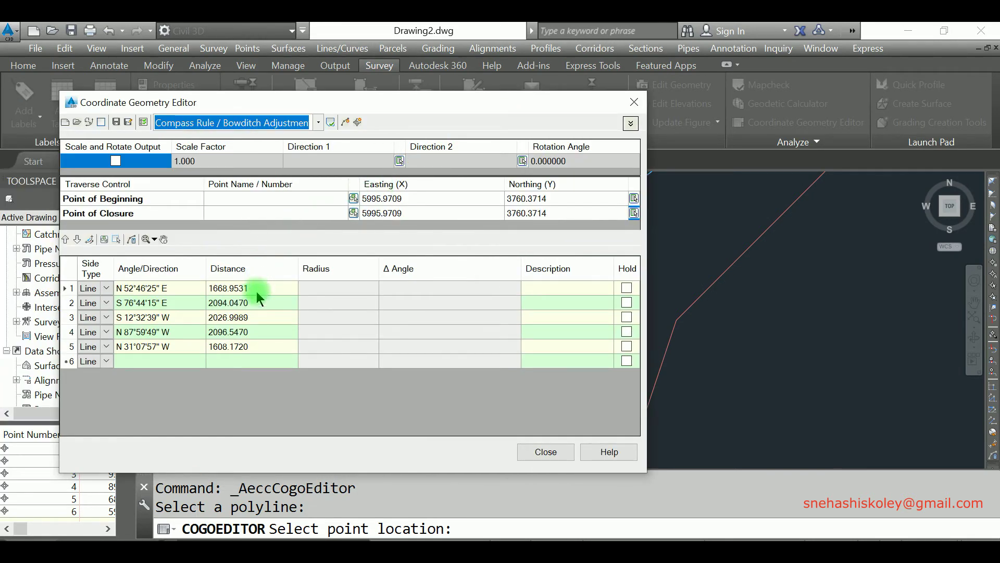
pyautogui.moveTo(426, 107); pyautogui.dragTo(338, 100)
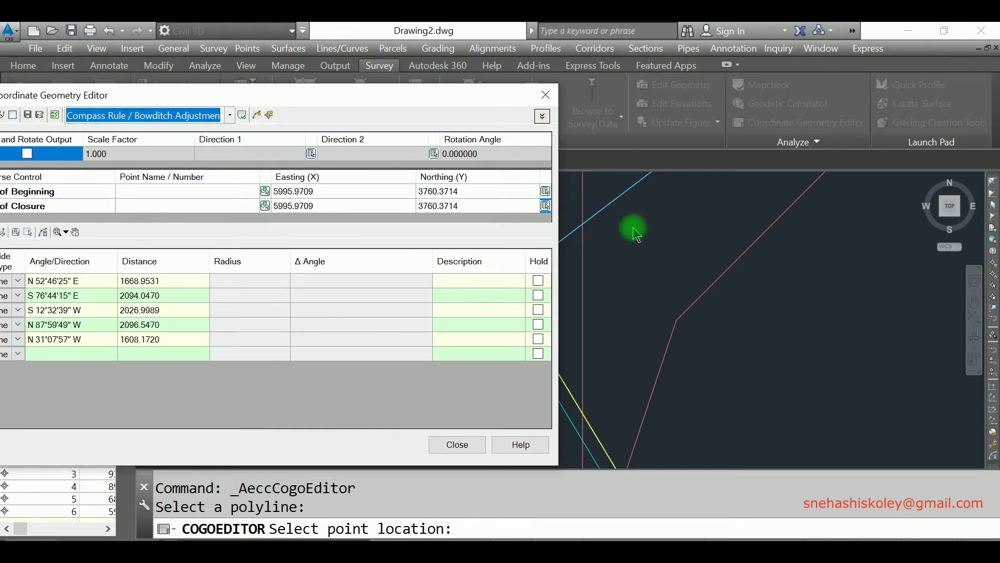
pyautogui.moveTo(307, 102); pyautogui.dragTo(418, 112)
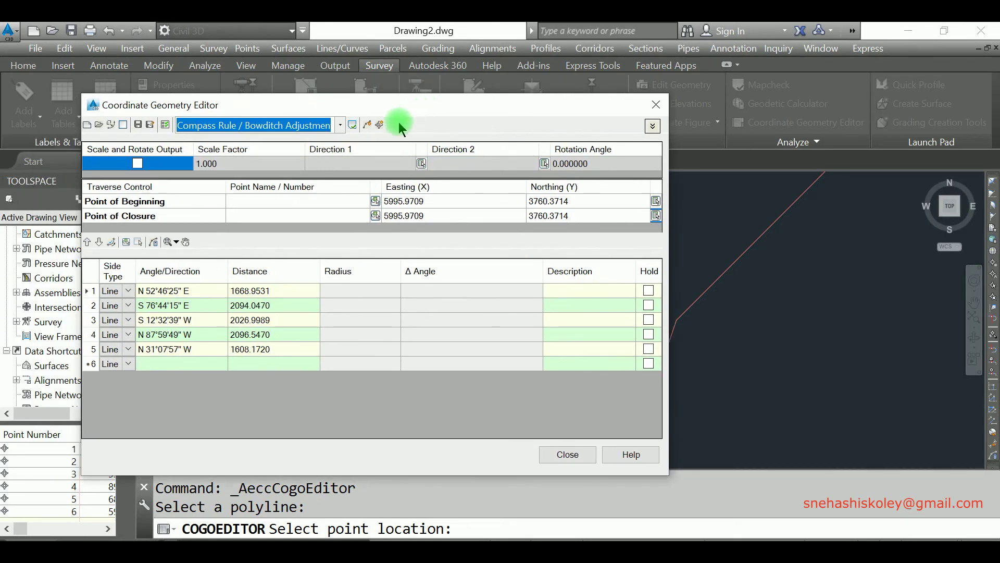
pyautogui.click(367, 125)
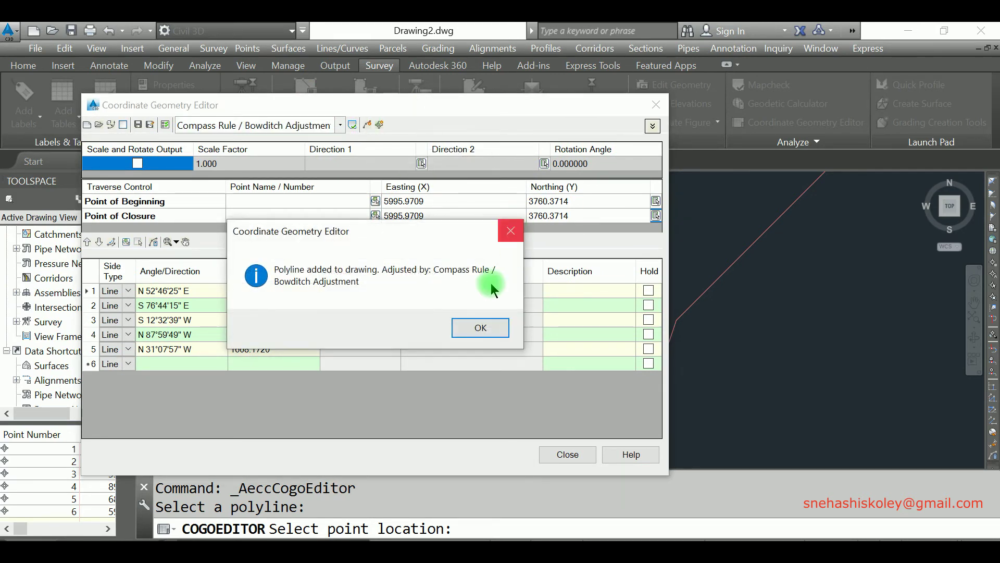
# Step: Acknowledge the message confirming the adjusted polyline was added
pyautogui.click(487, 327)
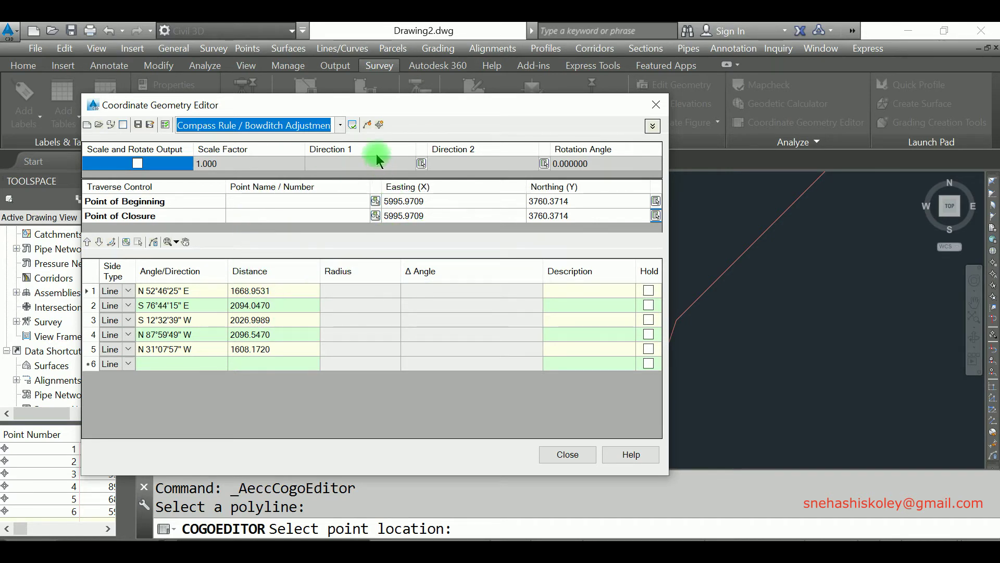
# Step: Open the traverse report and scroll down to the Compass Rule / Bowditch Adjustment table
pyautogui.click(352, 127)
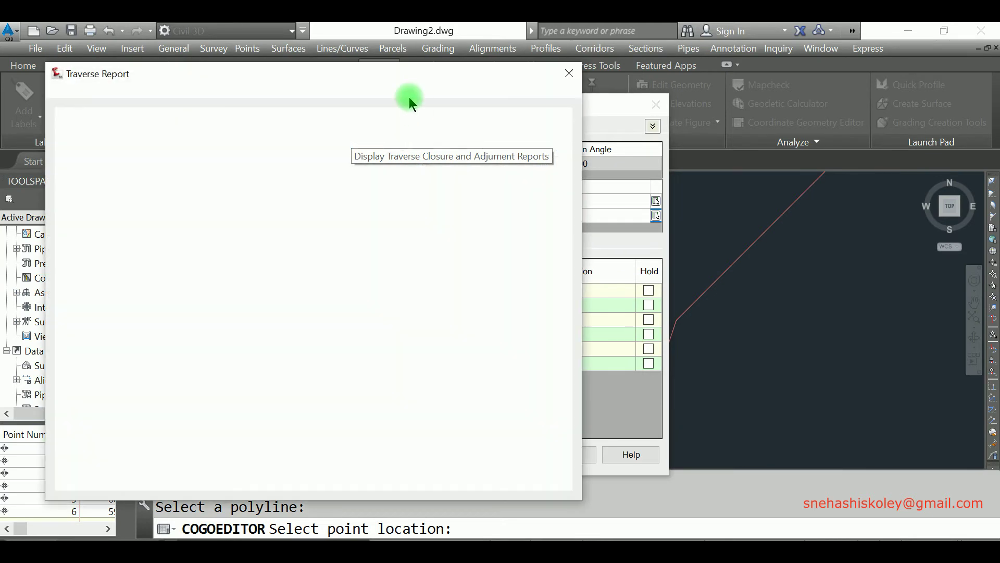
pyautogui.moveTo(372, 71); pyautogui.dragTo(444, 64)
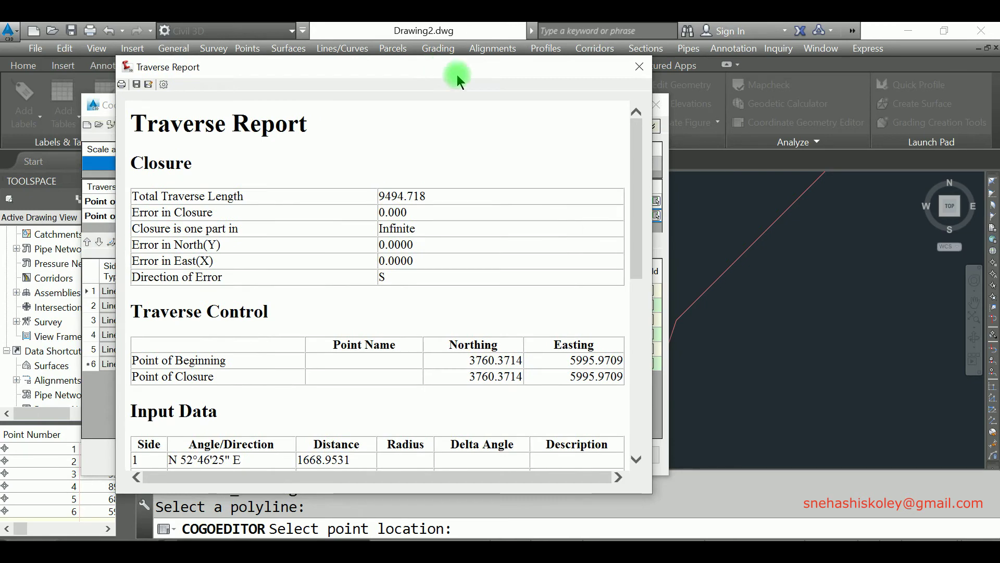
pyautogui.scroll(-1, 468, 258)
pyautogui.scroll(-2, 465, 243)
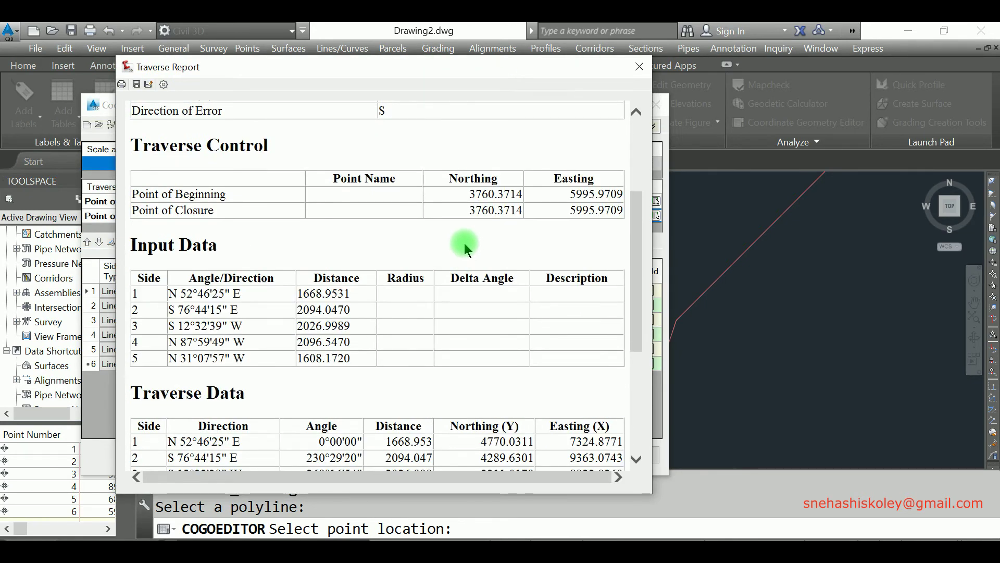
pyautogui.scroll(-4, 465, 243)
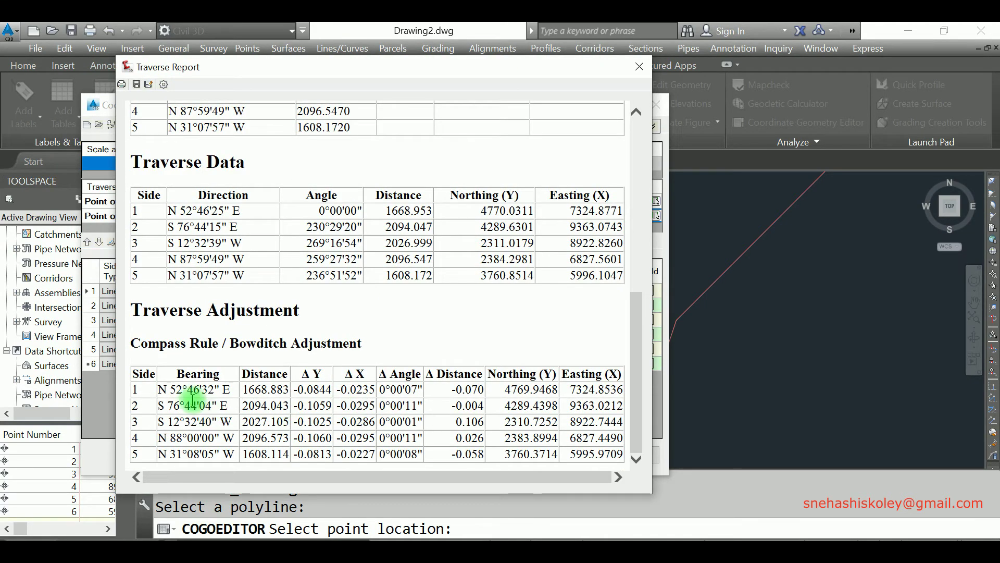
# Step: Inspect the distance and ΔX corrections for sides 1 and 2, then return to the 0.000 closure
pyautogui.click(452, 390)
pyautogui.moveTo(452, 390)
pyautogui.mouseDown()
pyautogui.moveTo(485, 391)
pyautogui.moveTo(484, 439)
pyautogui.mouseUp()
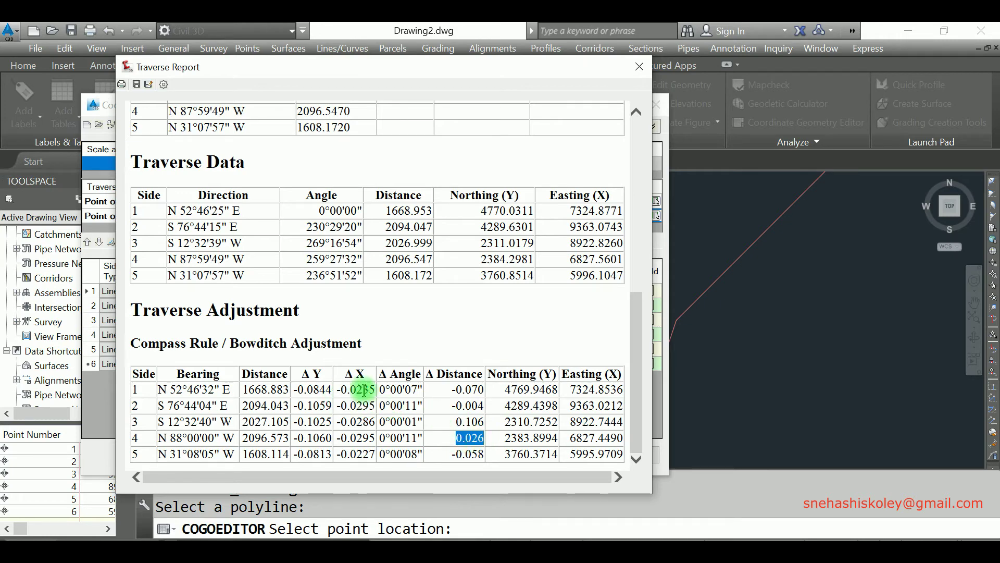
pyautogui.moveTo(382, 391); pyautogui.dragTo(302, 392)
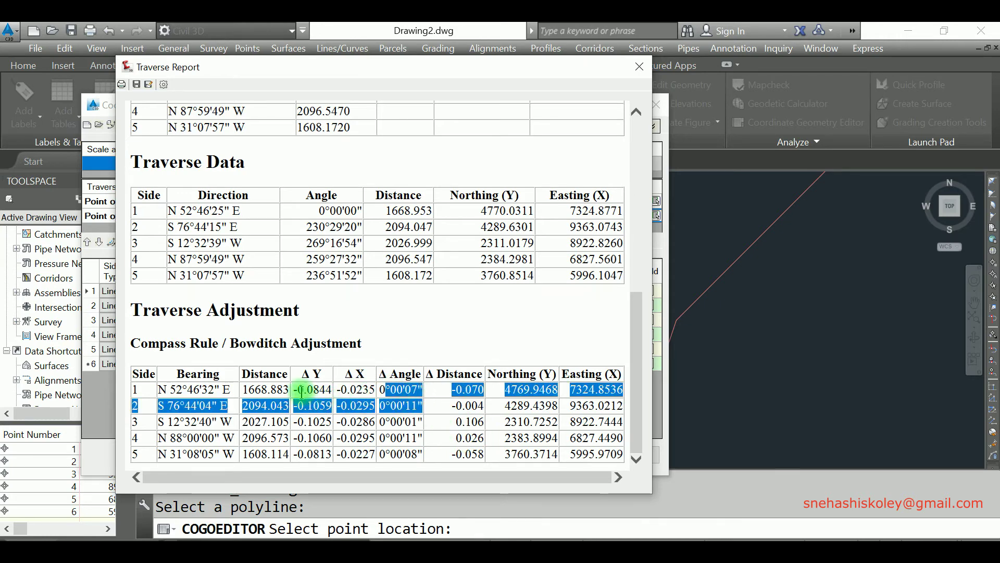
pyautogui.moveTo(348, 389); pyautogui.dragTo(371, 389)
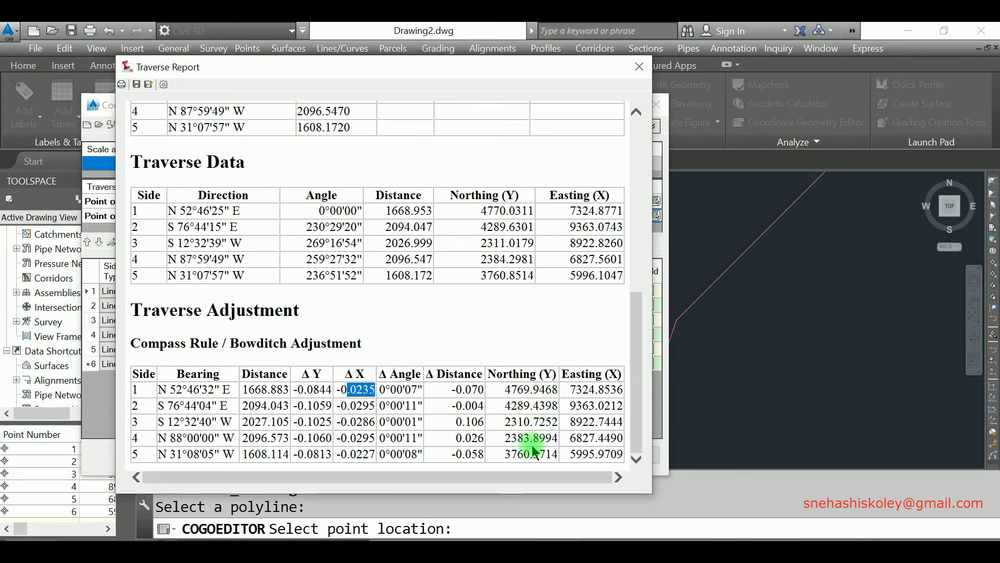
pyautogui.scroll(10, 291, 214)
pyautogui.scroll(1, 297, 233)
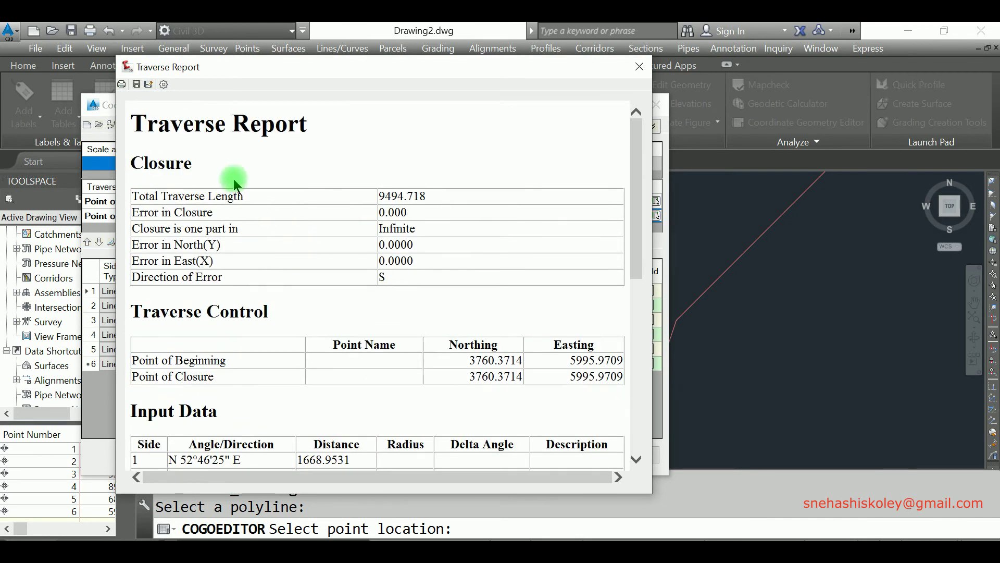
pyautogui.click(136, 84)
# Step: Save the report to the Desktop as TR Report.txt and close the report window
pyautogui.click(198, 192)
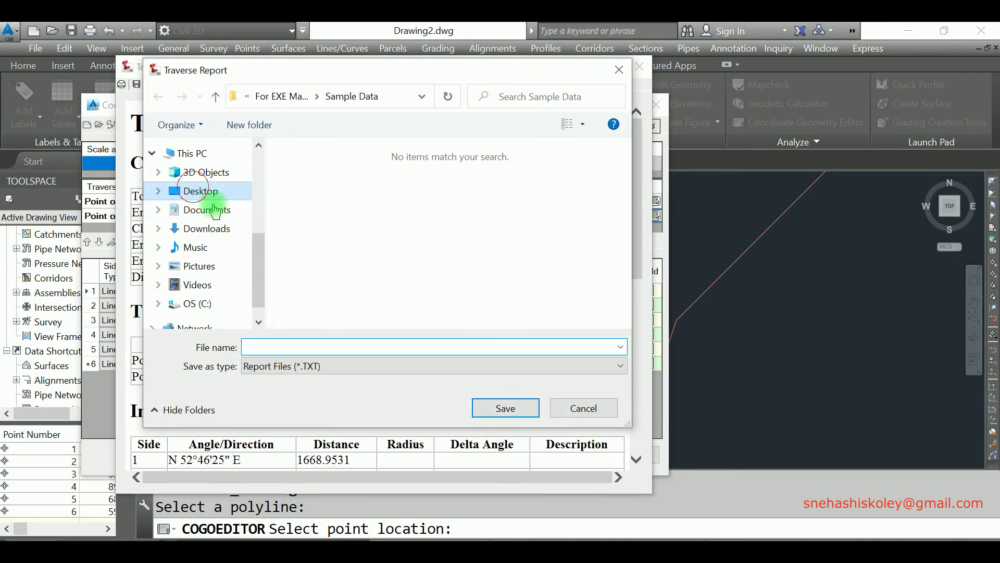
pyautogui.click(324, 347)
pyautogui.write('T')
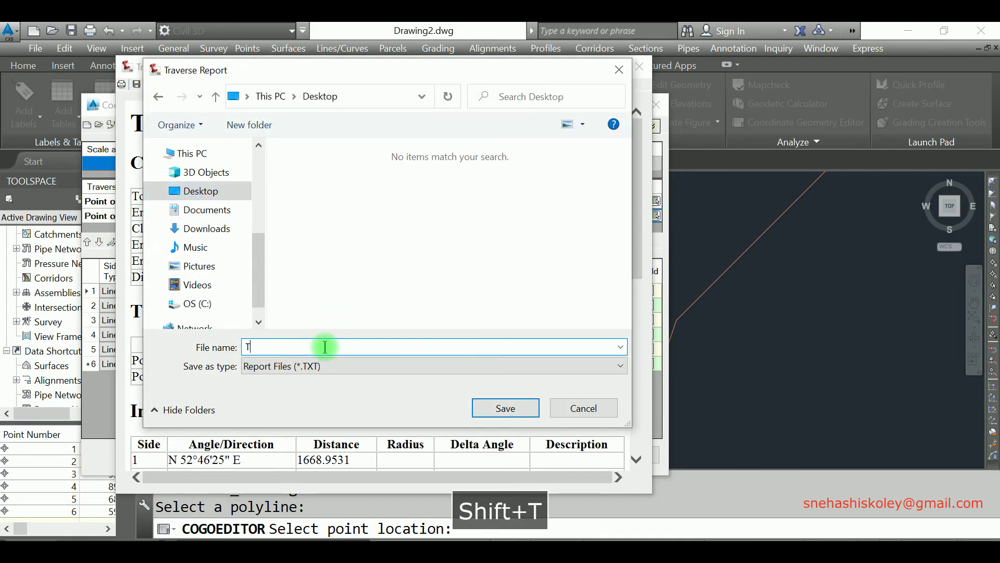
pyautogui.write('R Report')
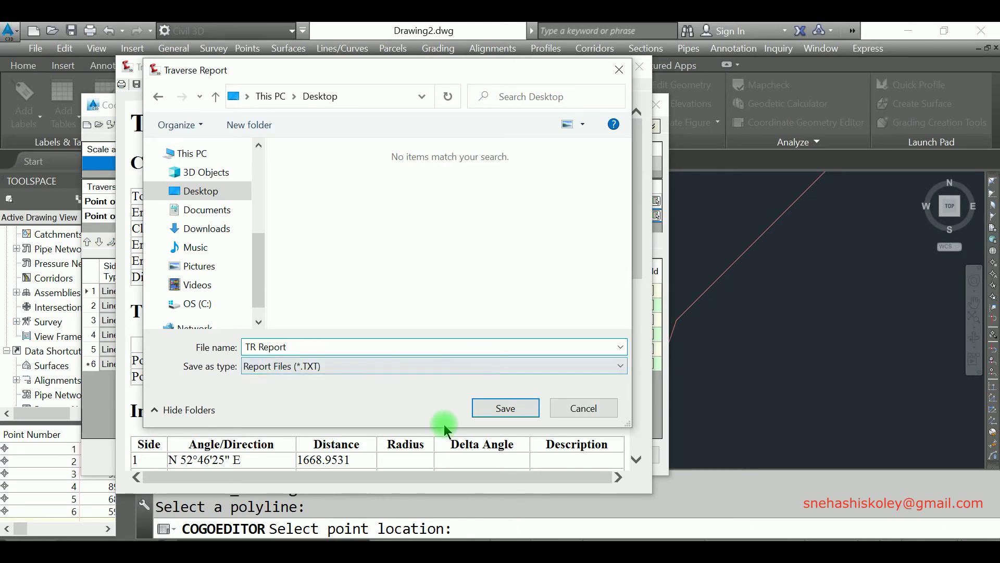
pyautogui.click(498, 415)
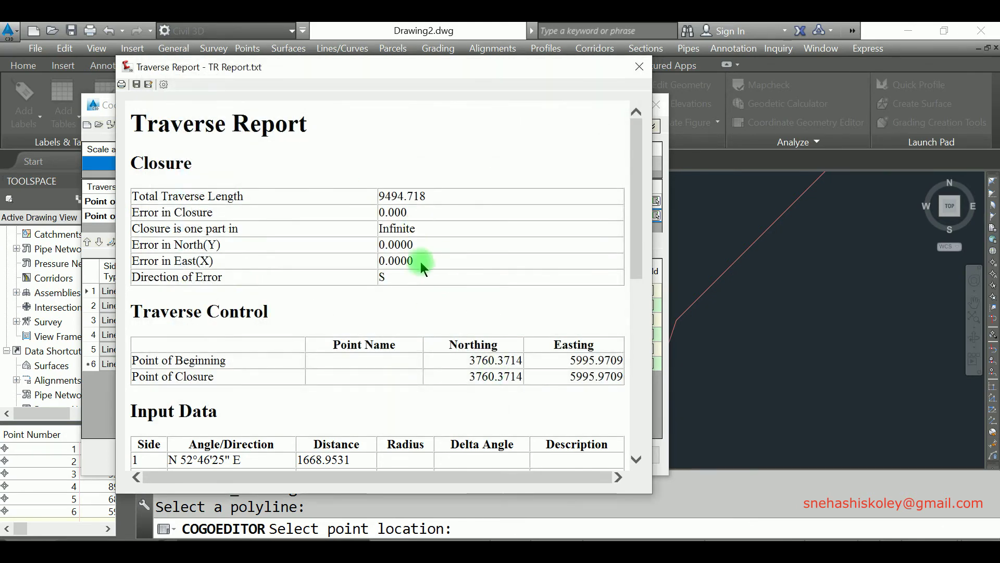
pyautogui.click(639, 67)
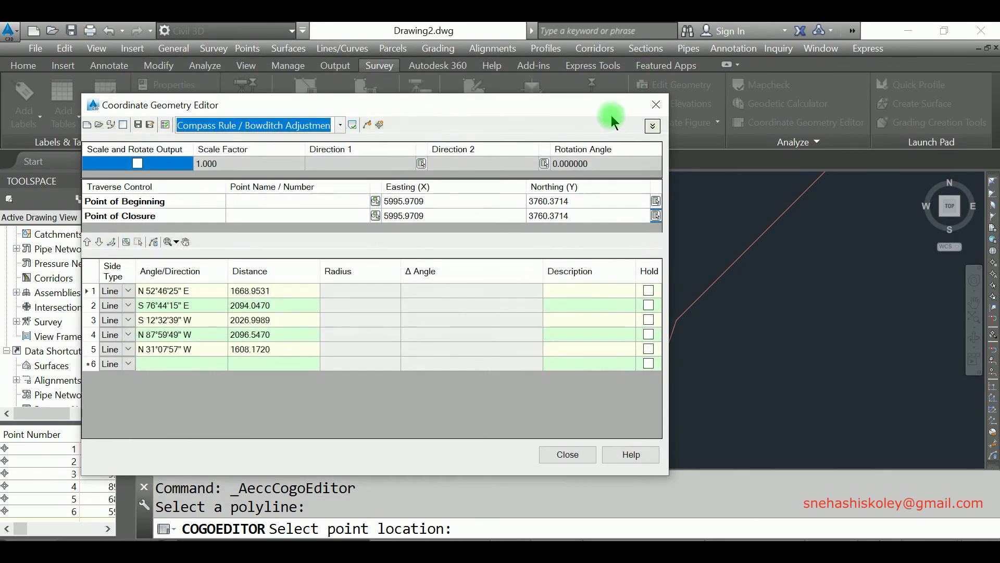
# Step: Close the Coordinate Geometry Editor and bring the traverse polyline into view
pyautogui.click(654, 107)
pyautogui.scroll(-5, 485, 305)
pyautogui.scroll(2, 397, 333)
pyautogui.scroll(4, 345, 318)
pyautogui.scroll(4, 345, 318)
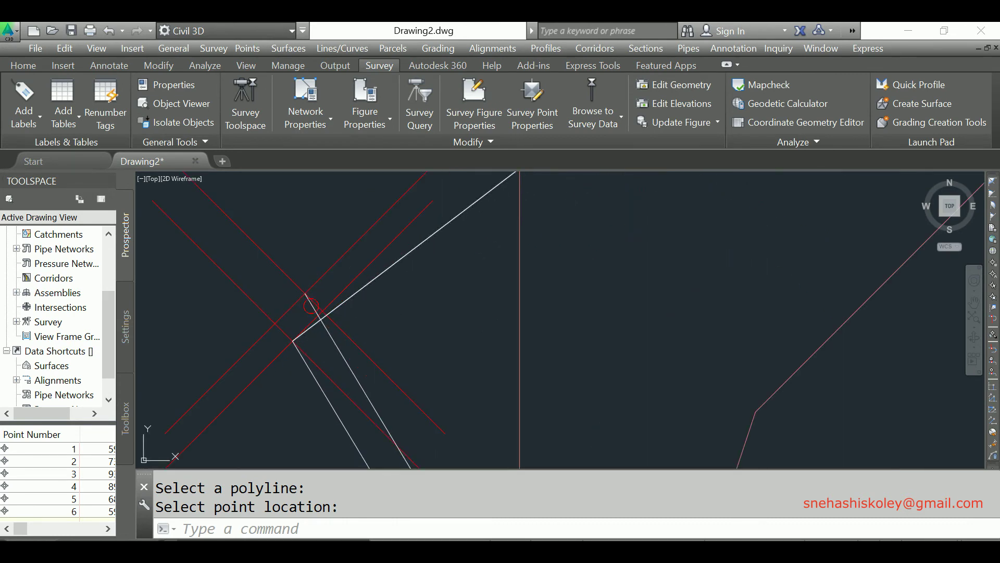
pyautogui.click(306, 293)
pyautogui.scroll(-6, 359, 222)
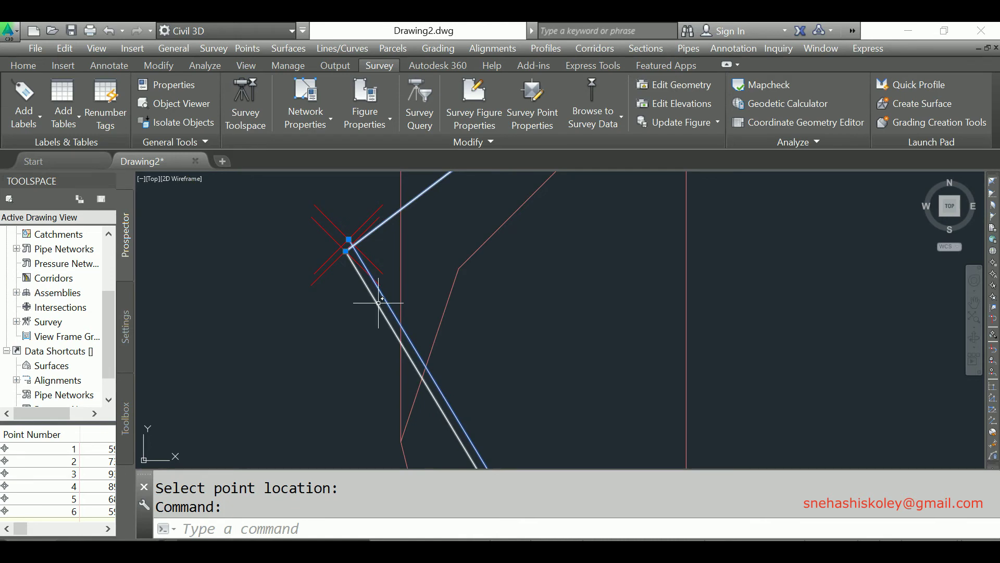
pyautogui.press('Escape')
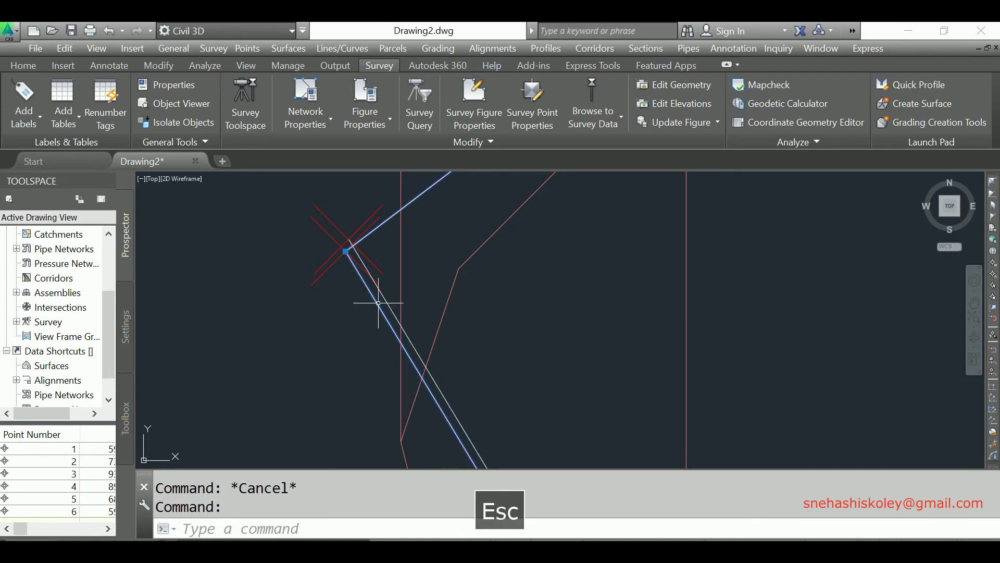
# Step: Set the adjusted traverse polyline's colour to Red in Properties, then close the panel
pyautogui.click(379, 302)
pyautogui.hotkey('ctrl', '1')
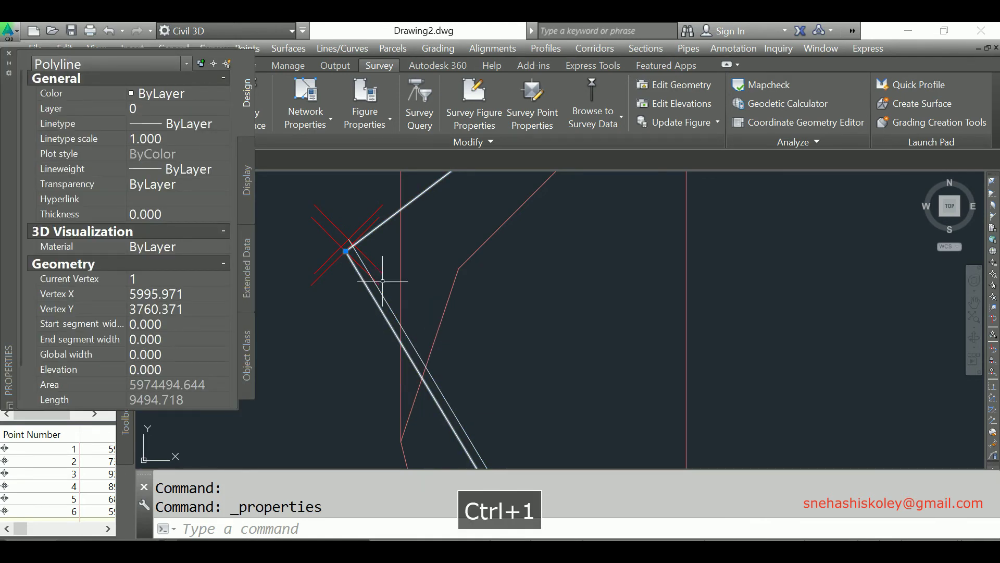
pyautogui.click(202, 195)
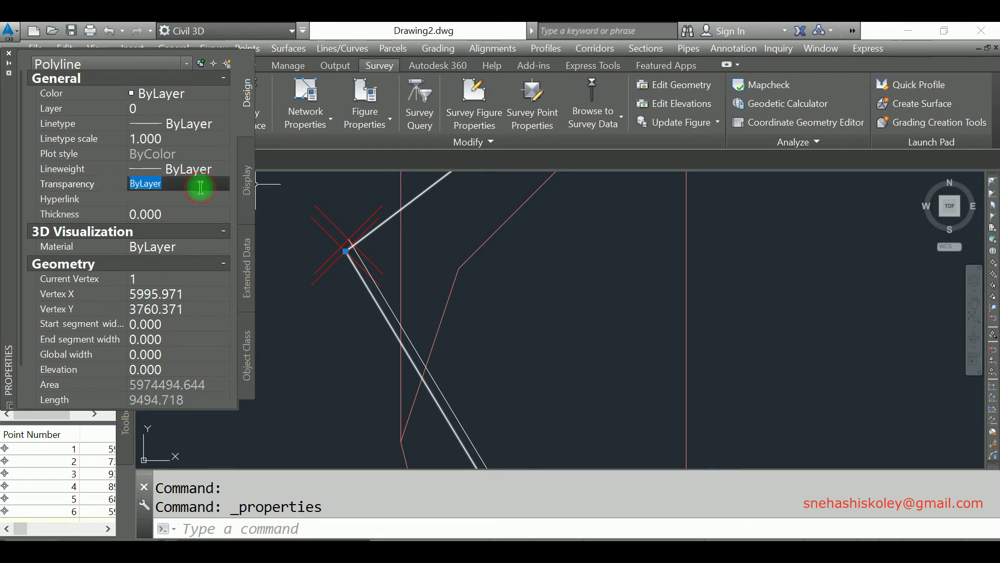
pyautogui.click(196, 152)
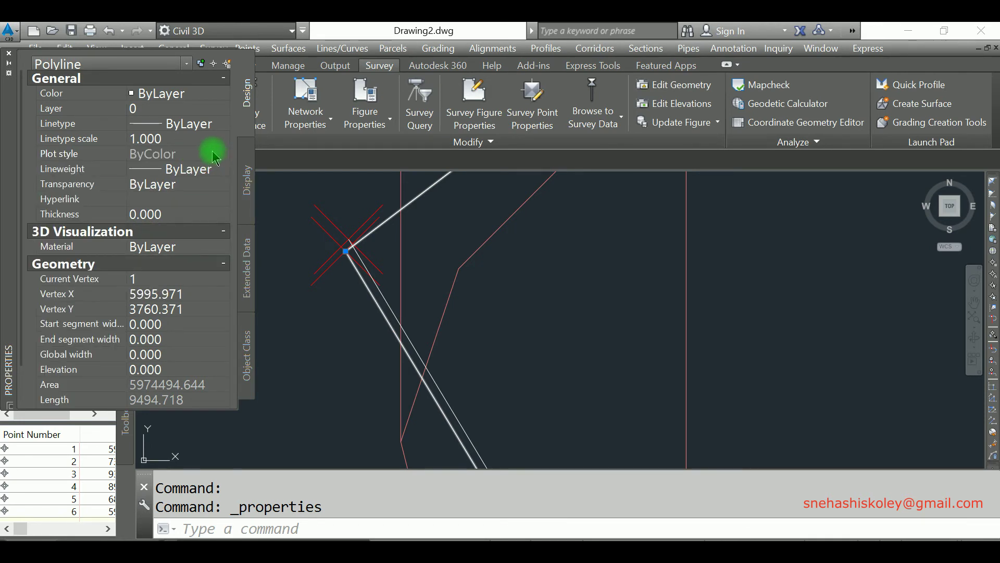
pyautogui.click(217, 107)
pyautogui.click(218, 97)
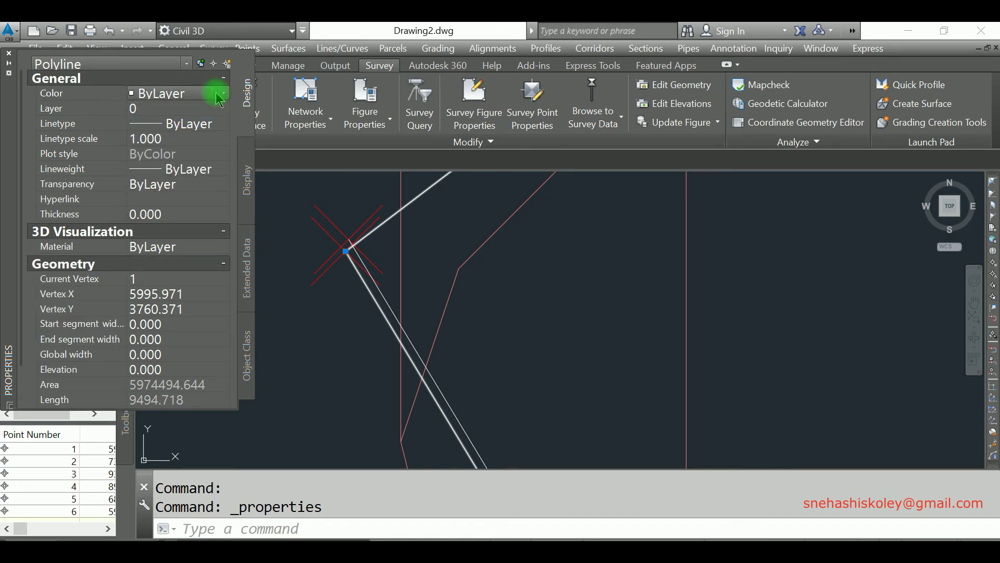
pyautogui.click(159, 130)
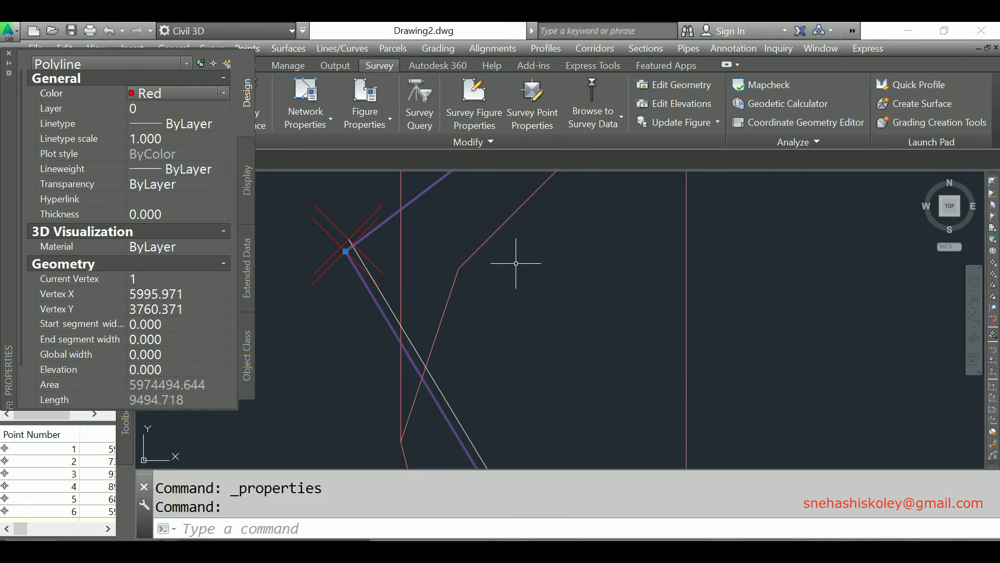
pyautogui.press('Escape')
pyautogui.press('Escape')
pyautogui.hotkey('ctrl', '1')
pyautogui.scroll(-2, 521, 267)
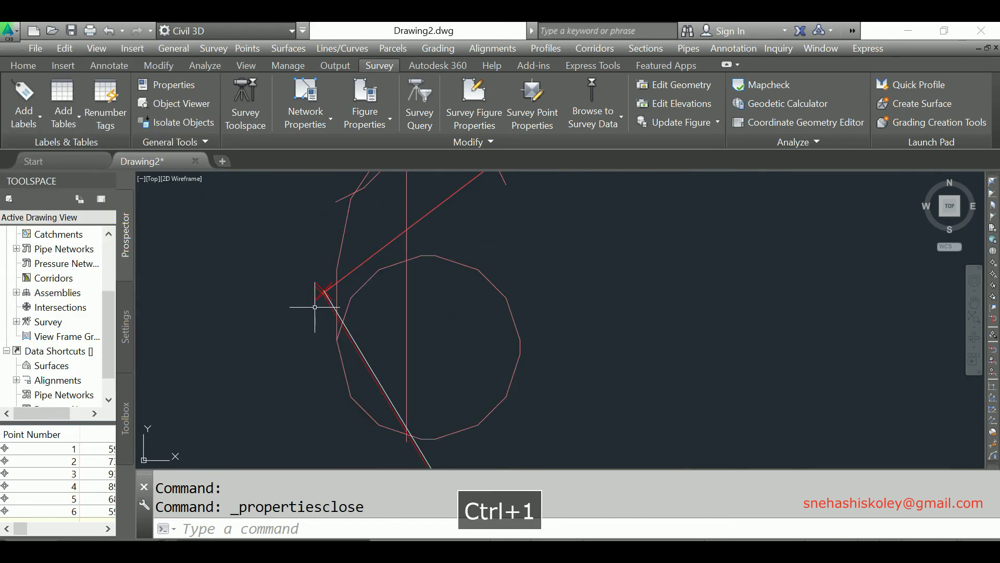
pyautogui.scroll(-2, 391, 272)
pyautogui.scroll(3, 346, 381)
pyautogui.scroll(-3, 570, 264)
pyautogui.scroll(3, 354, 331)
pyautogui.scroll(2, 427, 230)
pyautogui.scroll(2, 396, 219)
pyautogui.scroll(2, 489, 265)
pyautogui.scroll(2, 467, 220)
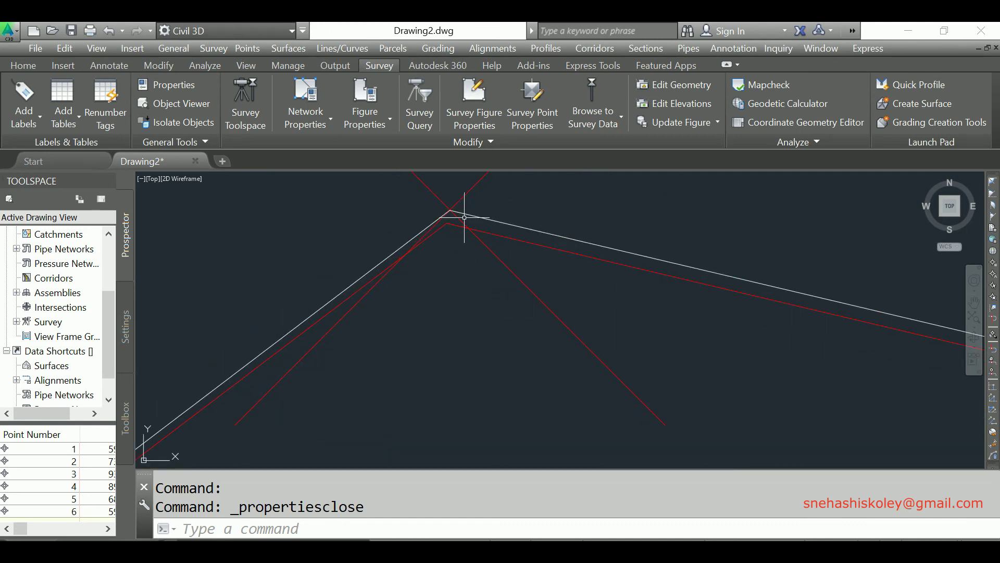
pyautogui.click(474, 211)
pyautogui.click(469, 217)
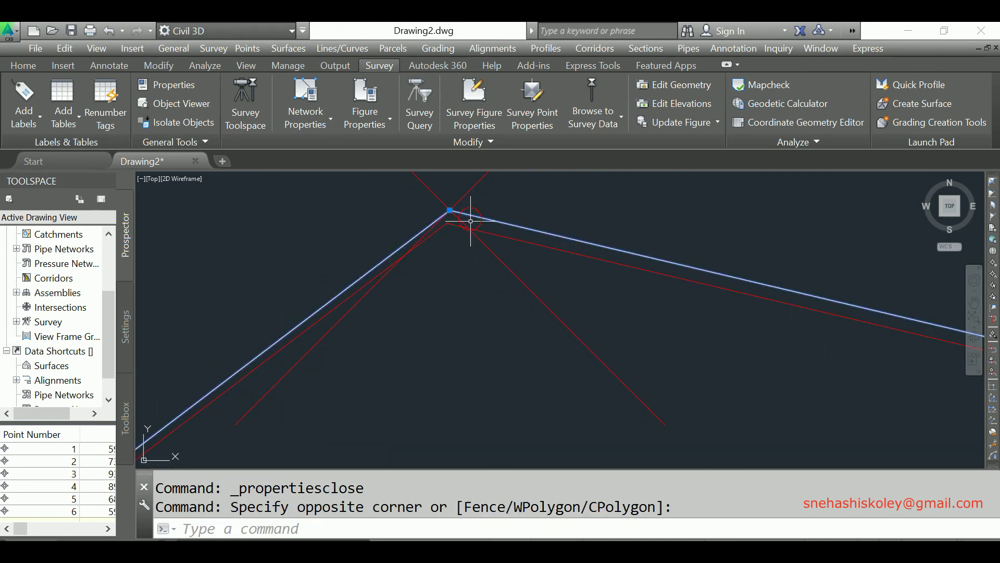
pyautogui.click(447, 221)
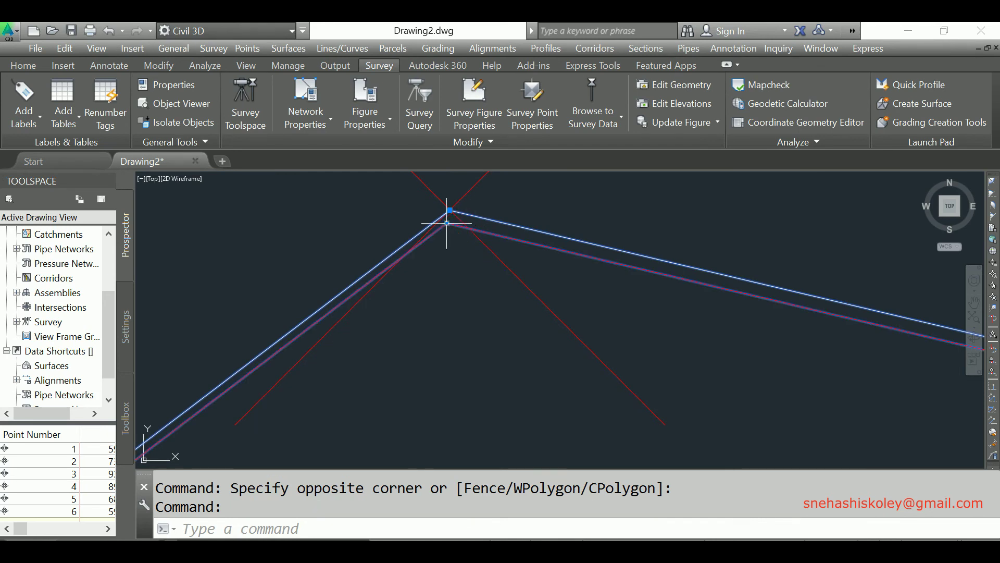
pyautogui.press('Escape')
pyautogui.scroll(-3, 335, 212)
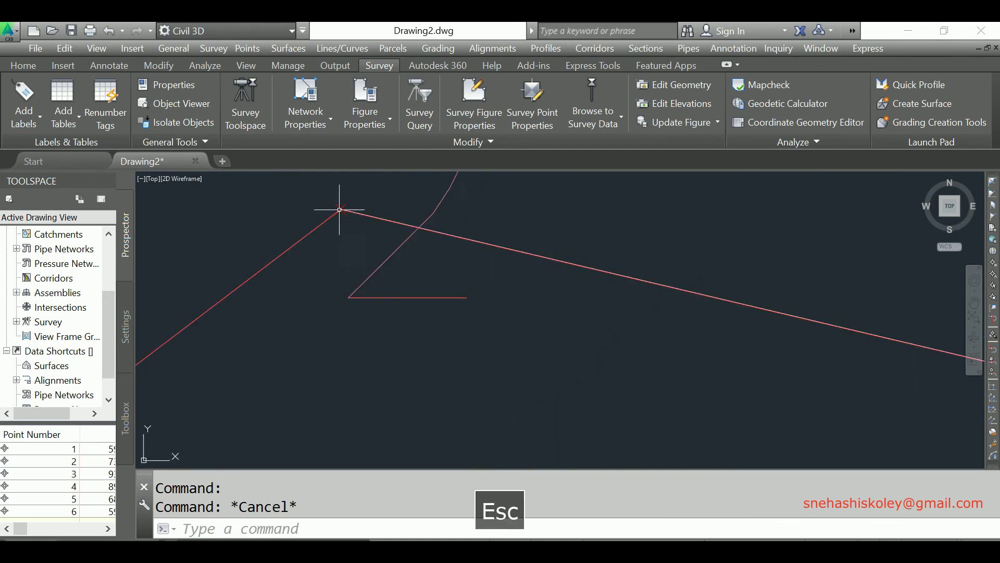
pyautogui.scroll(-4, 416, 219)
pyautogui.scroll(3, 525, 242)
pyautogui.scroll(2, 518, 264)
pyautogui.scroll(2, 517, 284)
pyautogui.scroll(2, 517, 284)
pyautogui.scroll(2, 376, 271)
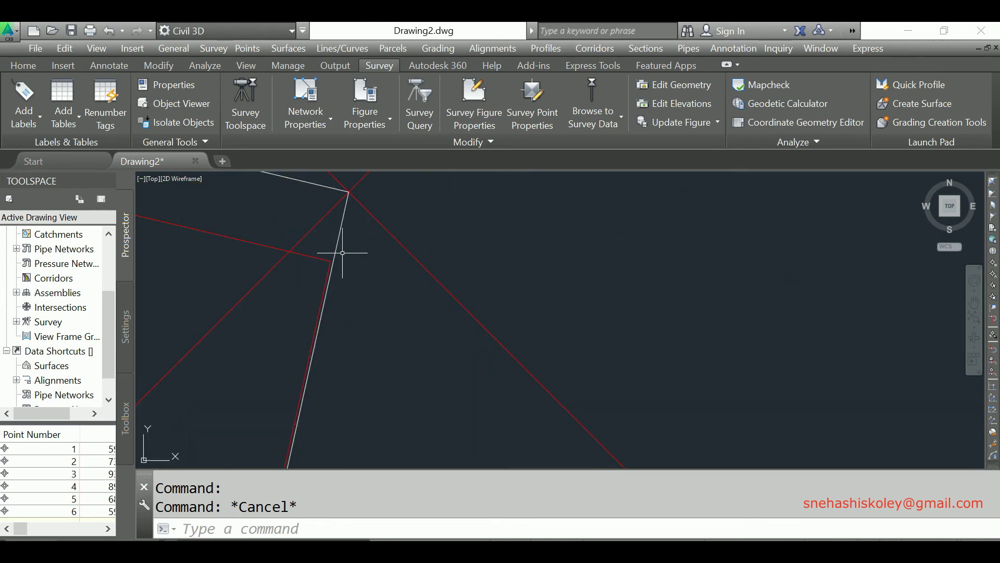
pyautogui.scroll(-5, 557, 210)
pyautogui.scroll(-3, 644, 203)
pyautogui.scroll(-2, 662, 208)
pyautogui.scroll(-3, 681, 209)
pyautogui.scroll(-3, 585, 219)
pyautogui.scroll(5, 513, 232)
pyautogui.scroll(2, 512, 232)
pyautogui.scroll(2, 518, 235)
pyautogui.scroll(2, 498, 247)
pyautogui.scroll(1, 417, 236)
pyautogui.scroll(1, 417, 235)
pyautogui.scroll(1, 452, 286)
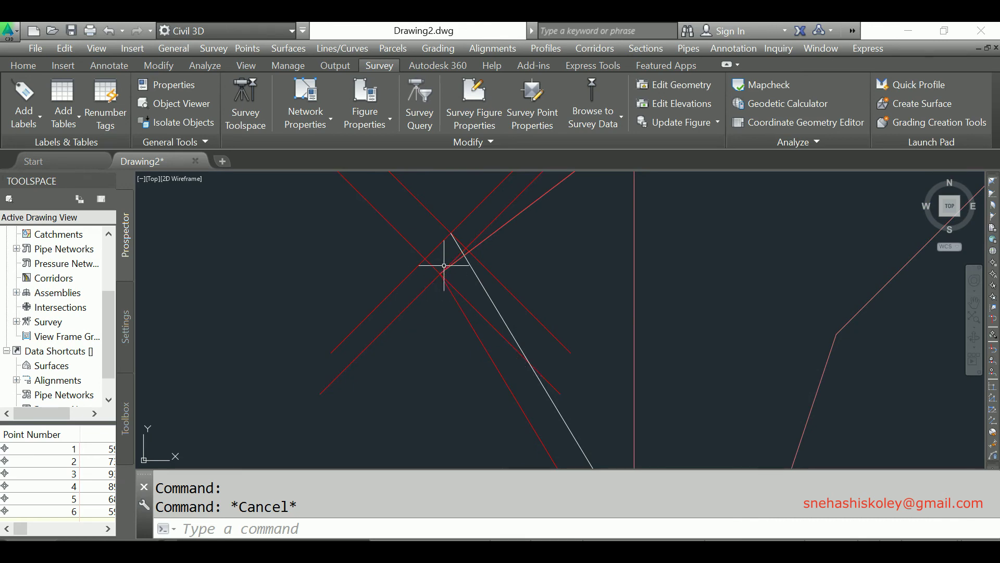
pyautogui.press('super+e')
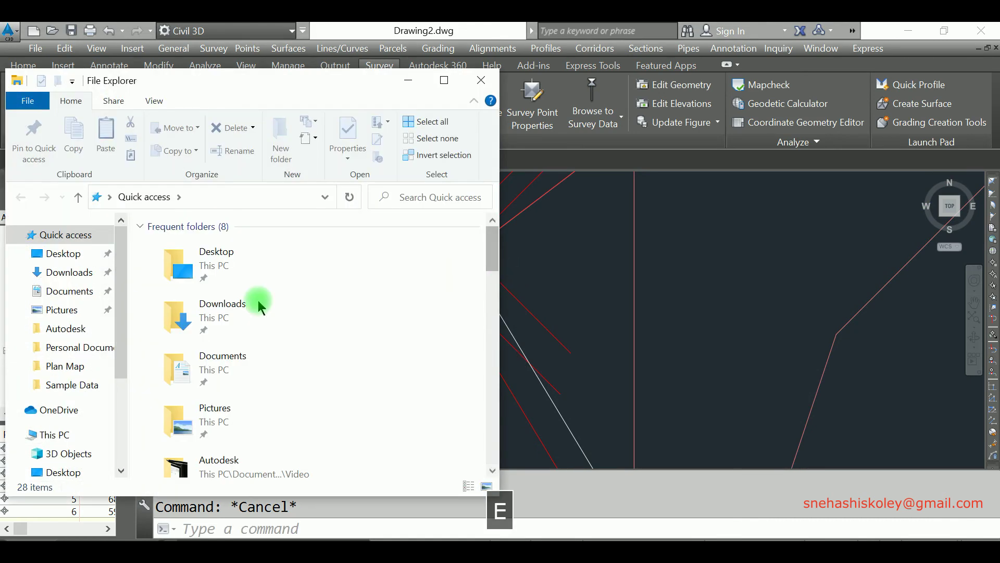
# Step: Open TR Report.txt from the Desktop in Notepad and read down the report
pyautogui.doubleClick(272, 261)
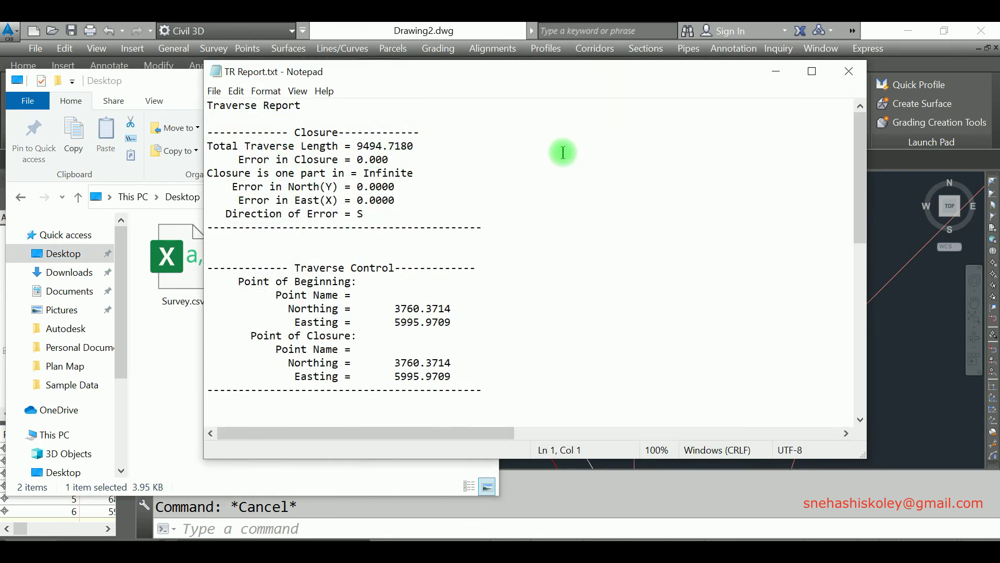
pyautogui.scroll(-2, 558, 167)
pyautogui.scroll(-4, 474, 228)
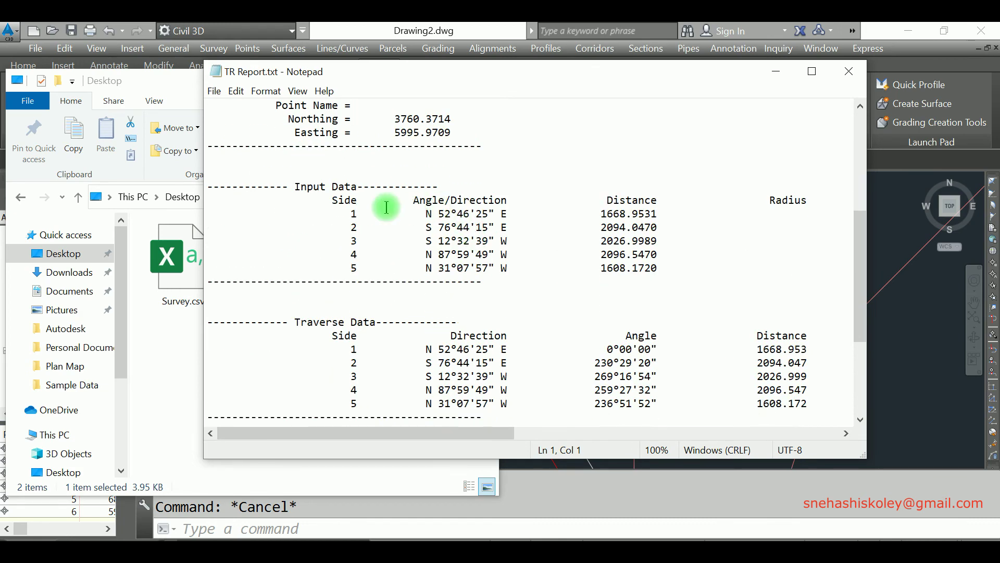
pyautogui.scroll(-1, 544, 229)
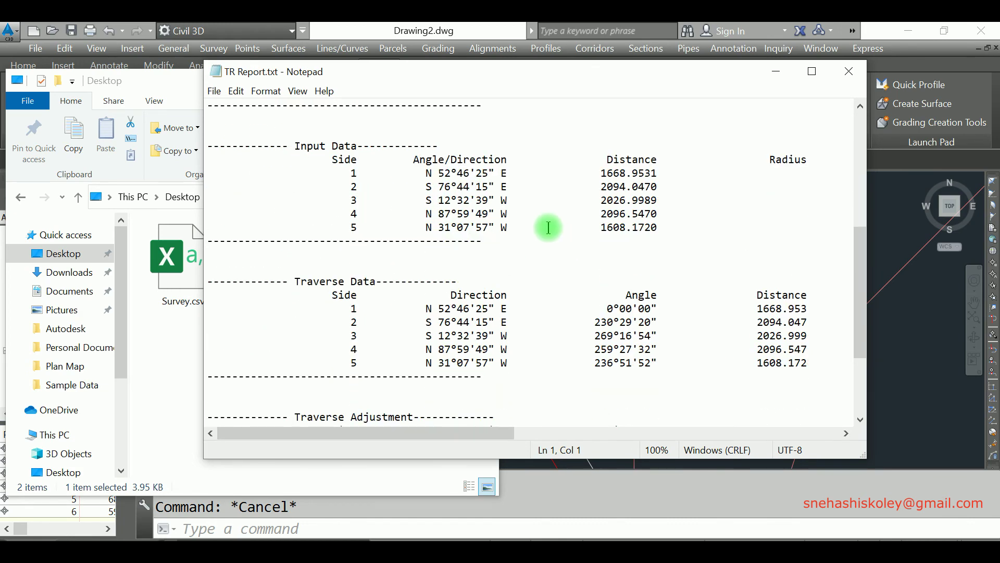
pyautogui.scroll(-1, 547, 228)
pyautogui.scroll(-1, 545, 228)
pyautogui.scroll(-1, 542, 224)
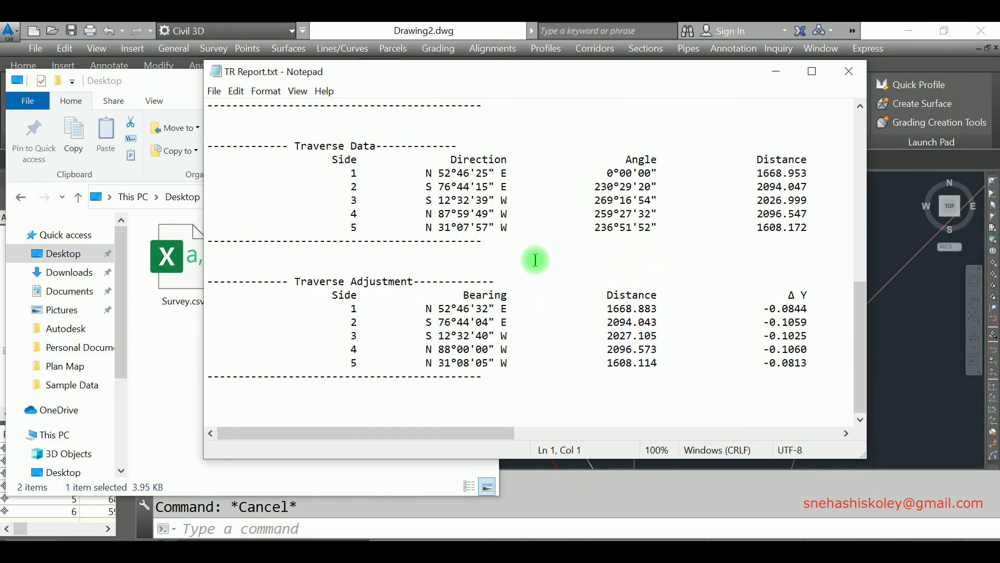
# Step: Review the closure, traverse data and adjustment sections, then minimize Notepad and File Explorer
pyautogui.scroll(3, 536, 259)
pyautogui.scroll(4, 535, 260)
pyautogui.scroll(3, 535, 260)
pyautogui.scroll(1, 532, 255)
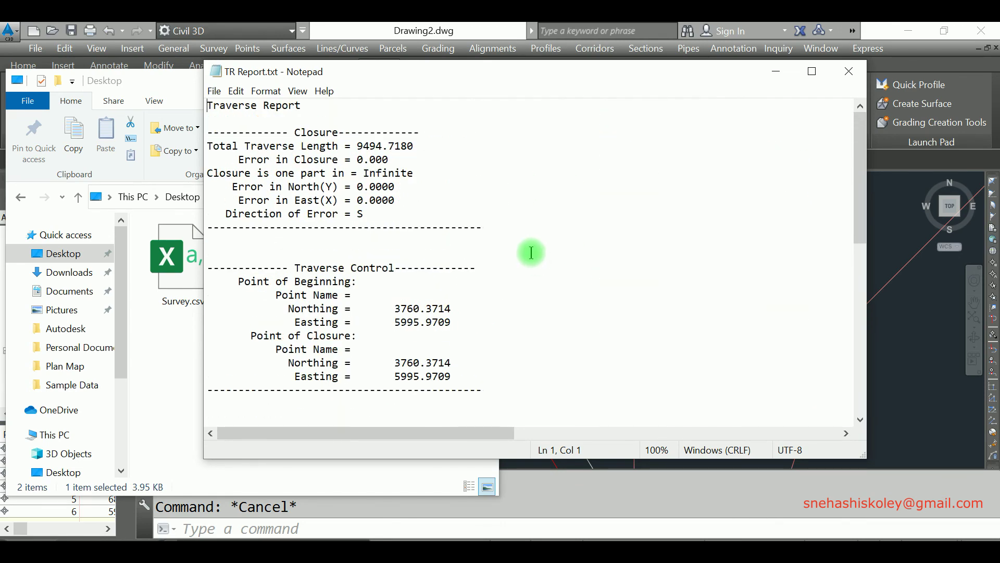
pyautogui.scroll(-2, 524, 245)
pyautogui.scroll(-2, 578, 247)
pyautogui.scroll(-2, 567, 237)
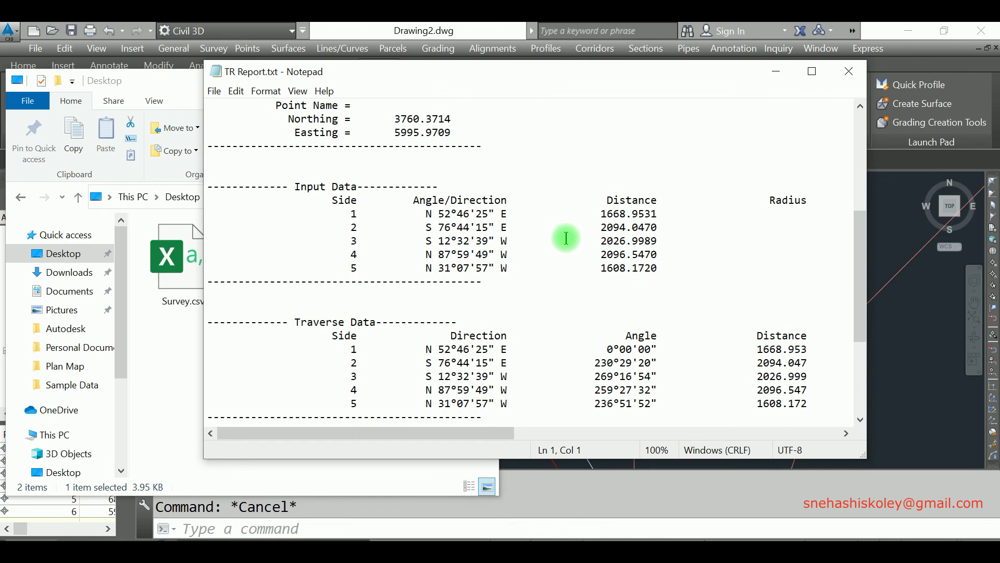
pyautogui.click(774, 72)
pyautogui.click(426, 81)
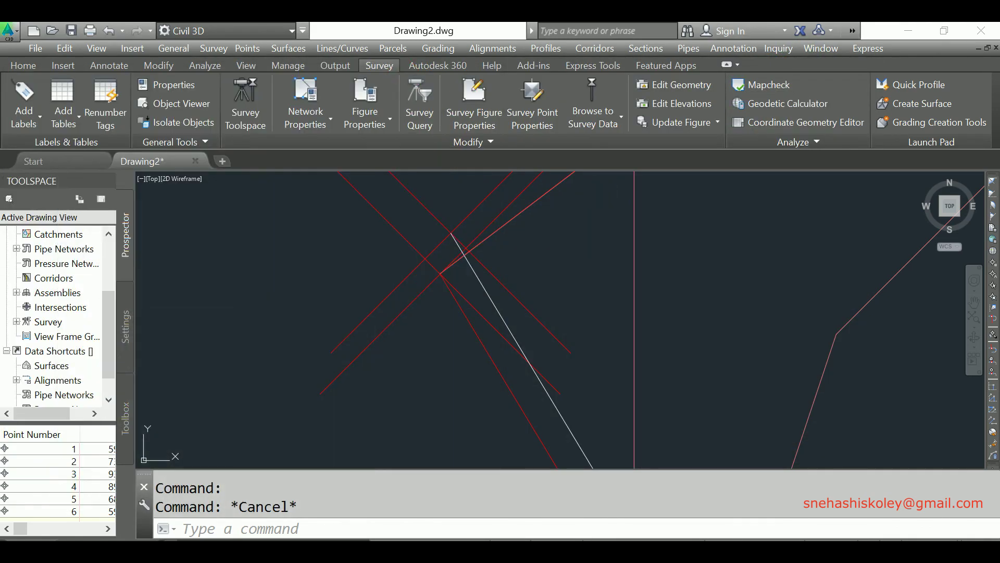
pyautogui.scroll(2, 525, 245)
pyautogui.scroll(2, 491, 264)
pyautogui.scroll(2, 492, 264)
pyautogui.moveTo(620, 268); pyautogui.dragTo(511, 293, button='middle')
pyautogui.scroll(-3, 498, 293)
pyautogui.scroll(-3, 496, 296)
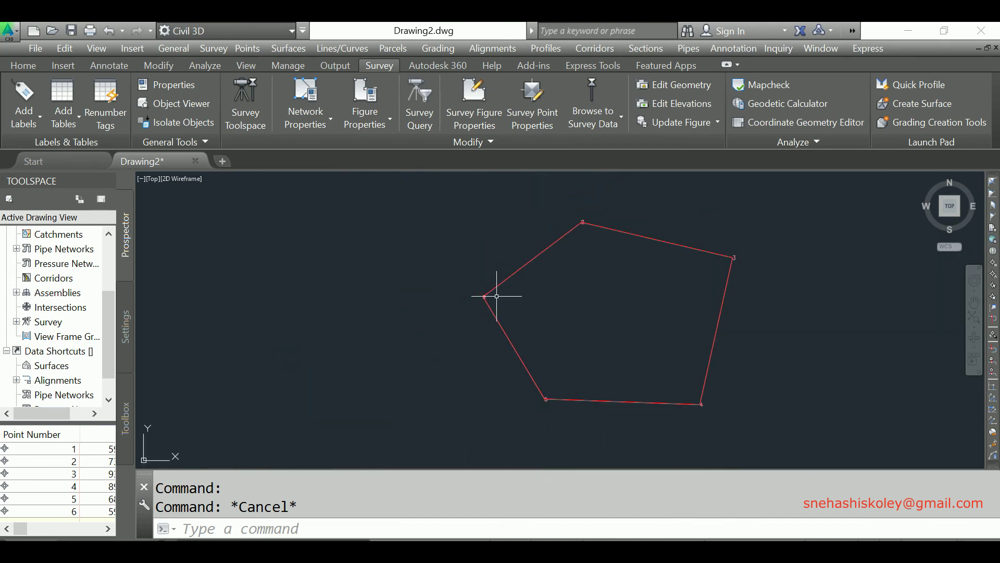
pyautogui.moveTo(695, 265); pyautogui.dragTo(577, 267, button='middle')
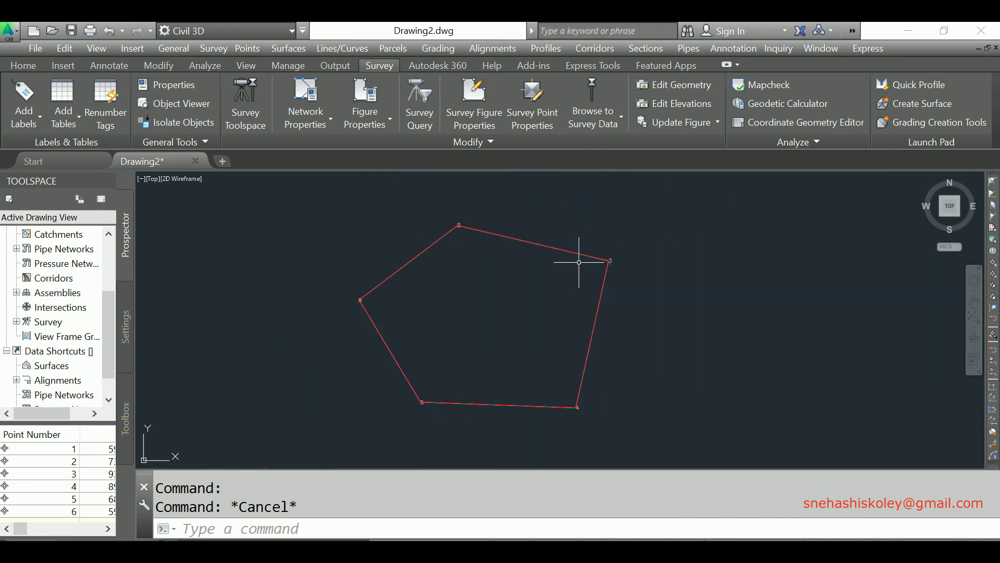